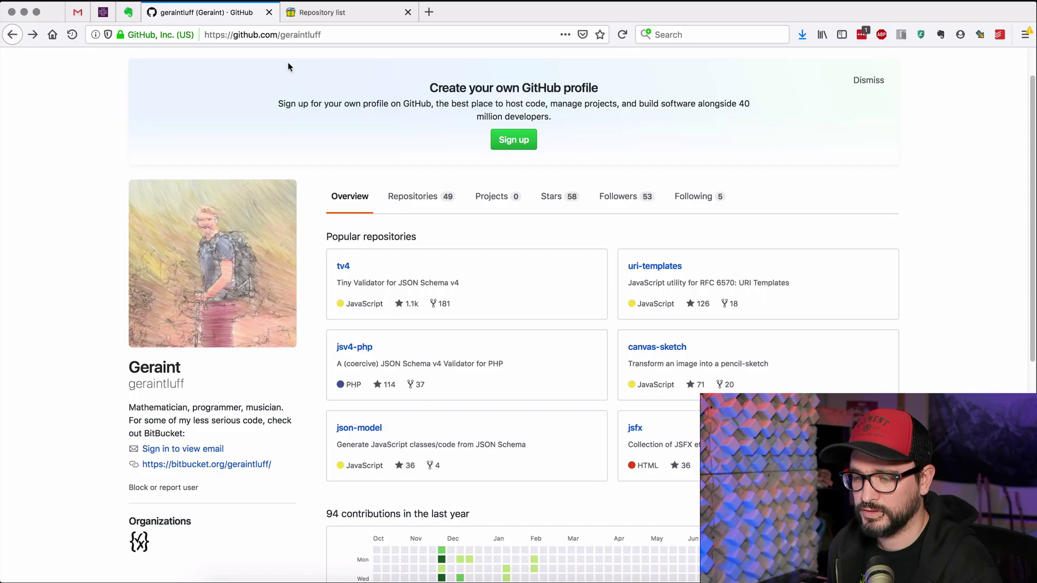
# - Scroll the MIDI Gate author's GitHub profile down to the popular repositories, including jsfx
pyautogui.scroll(-1, 648, 428)
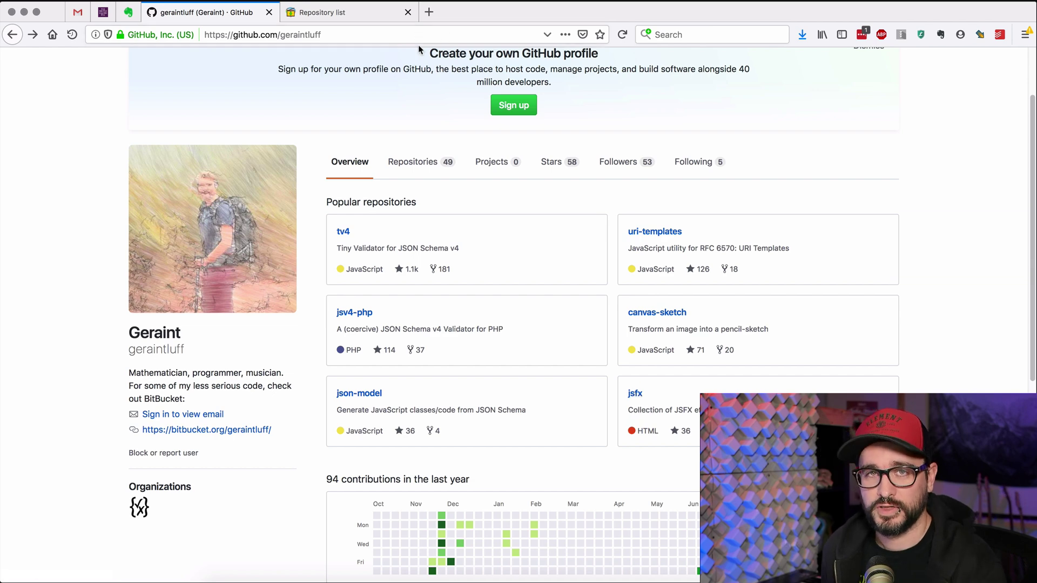
# - Find Geraint's JSFX repository in the ReaPack list and drag its index.xml link into REAPER
pyautogui.click(377, 22)
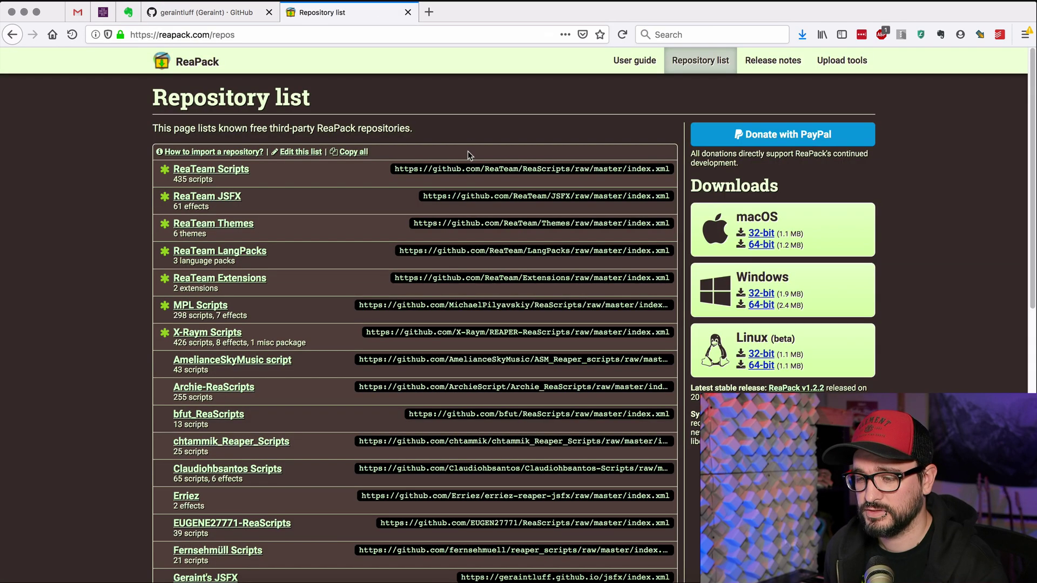
pyautogui.scroll(-10, 306, 259)
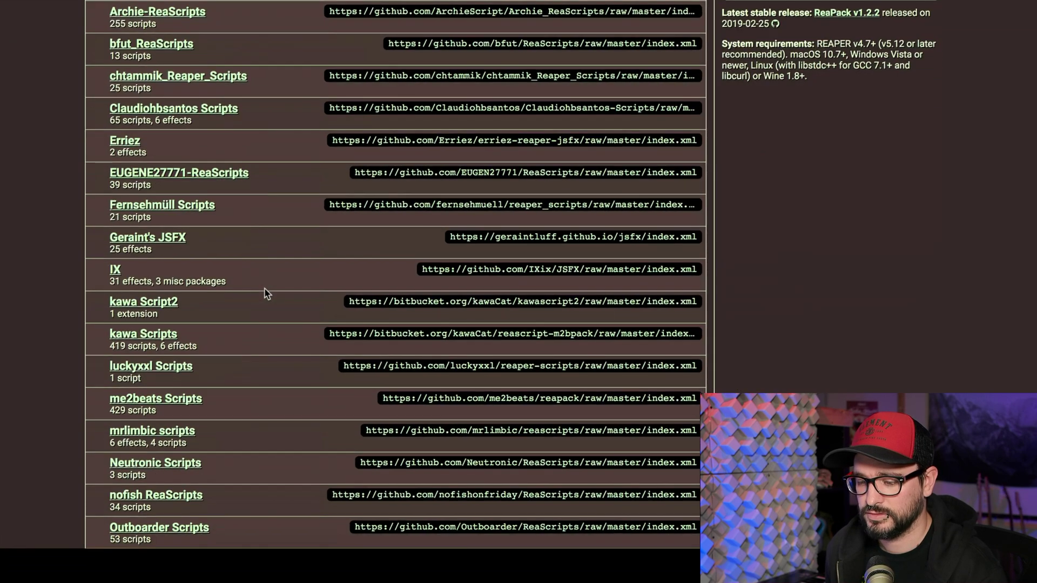
pyautogui.scroll(-1, 265, 293)
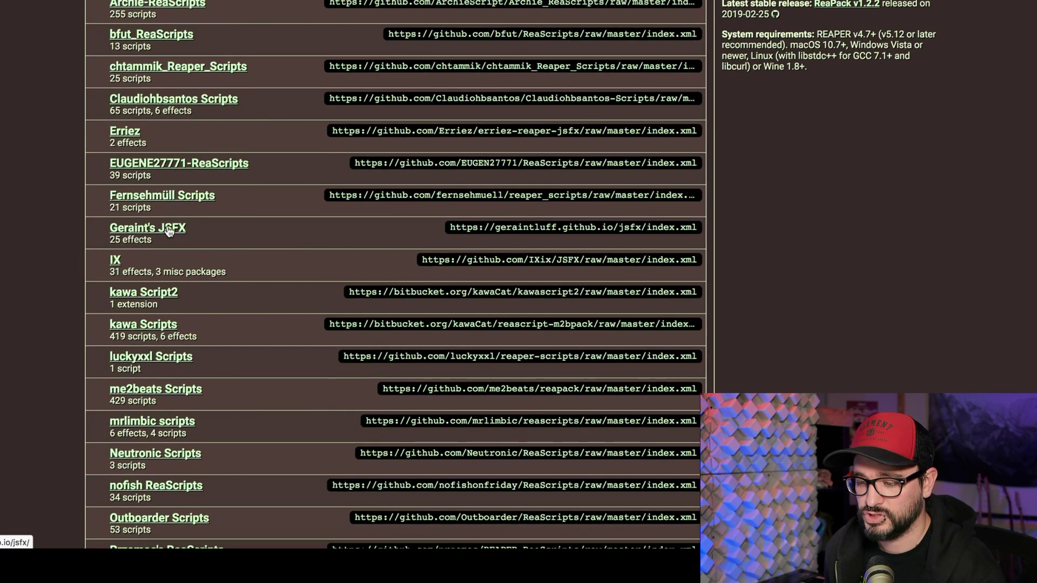
pyautogui.moveTo(542, 230); pyautogui.dragTo(669, 542)
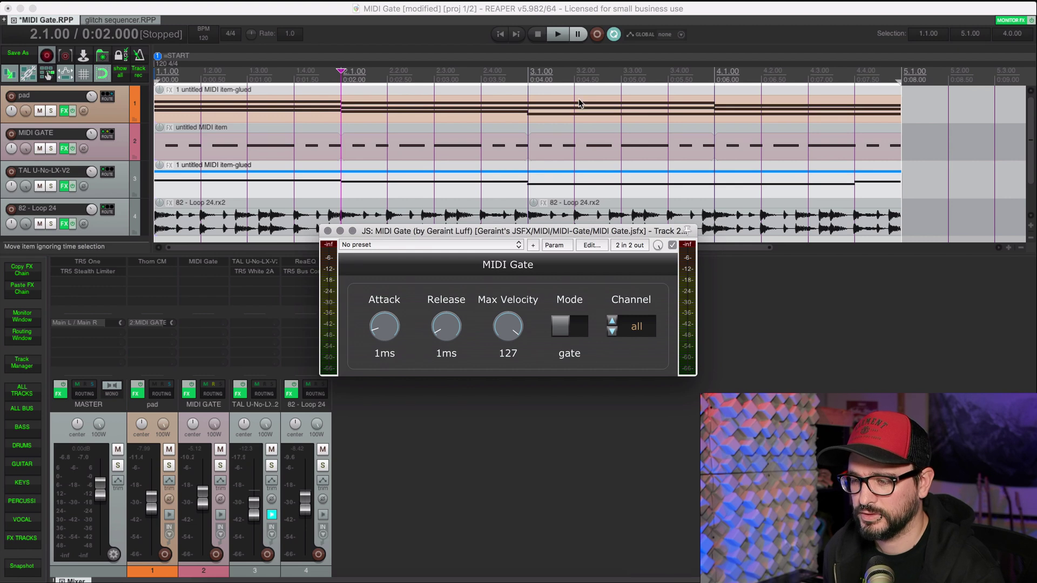
pyautogui.click(409, 1)
pyautogui.moveTo(438, 380)
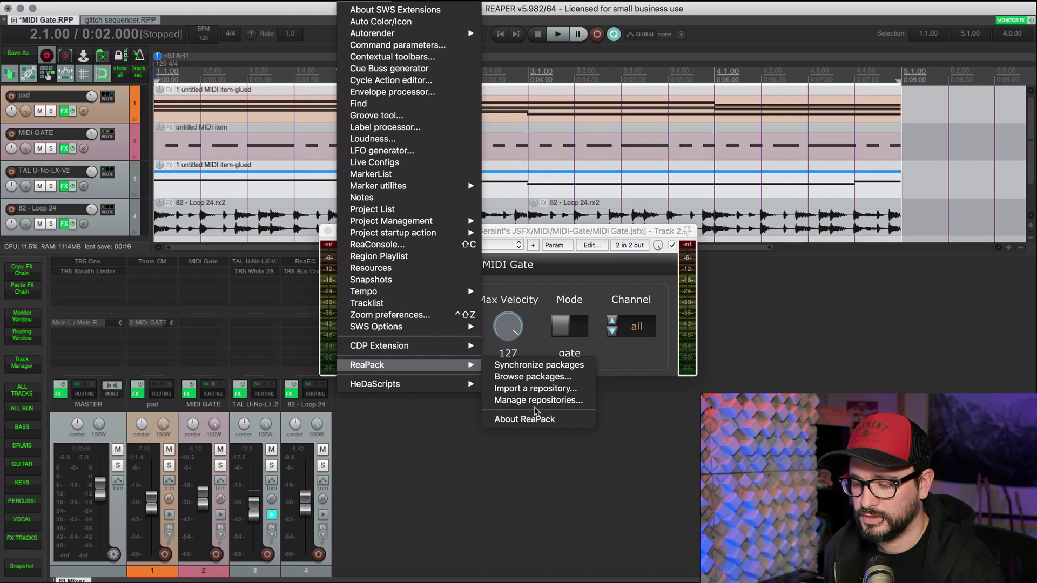
pyautogui.click(537, 389)
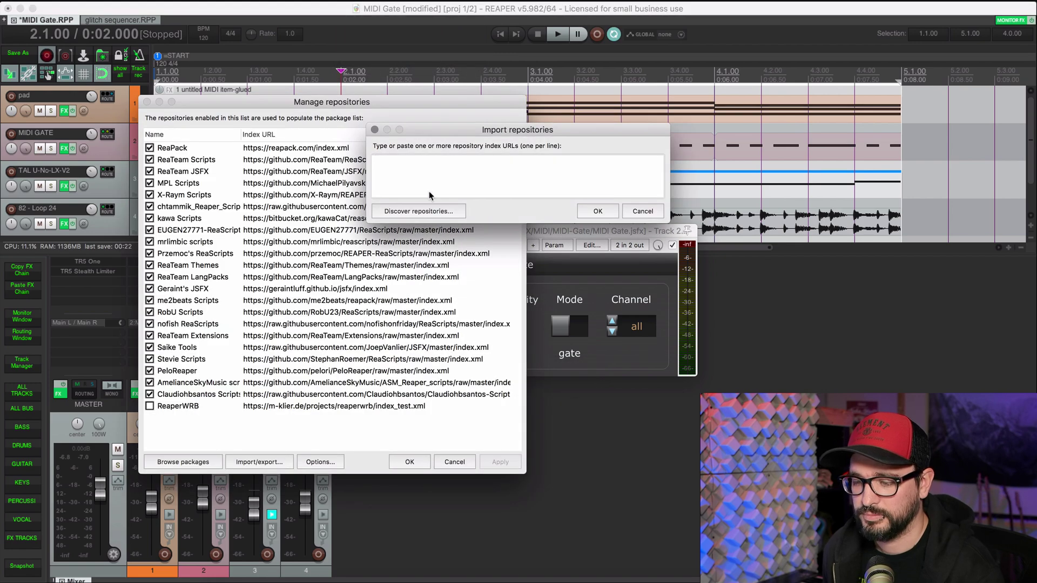
pyautogui.click(656, 214)
pyautogui.press('Escape')
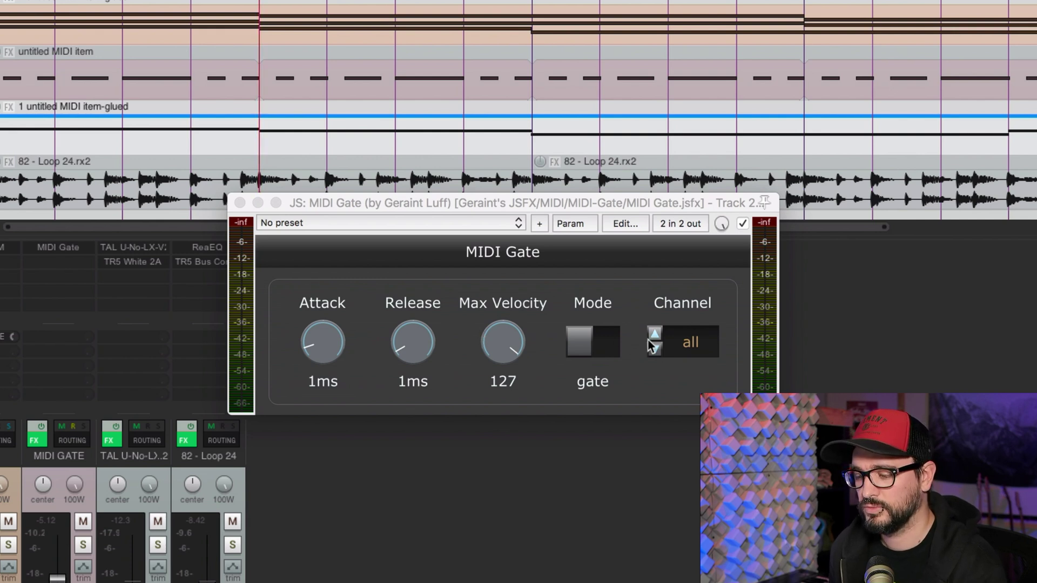
# - Set MIDI Gate's Mode to mute, trying lower Max Velocity values before restoring 127
pyautogui.click(599, 346)
pyautogui.click(594, 348)
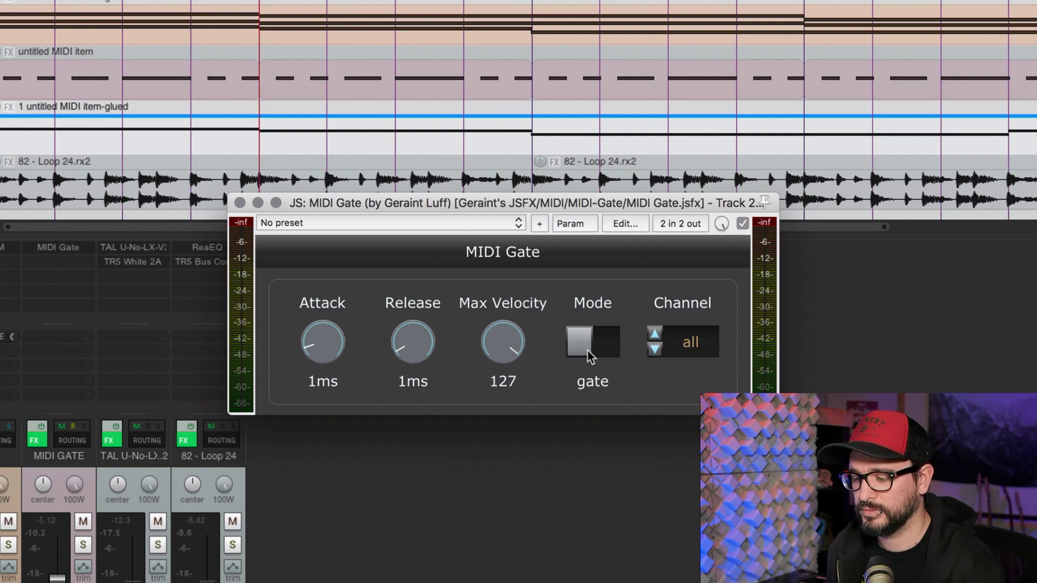
pyautogui.click(587, 351)
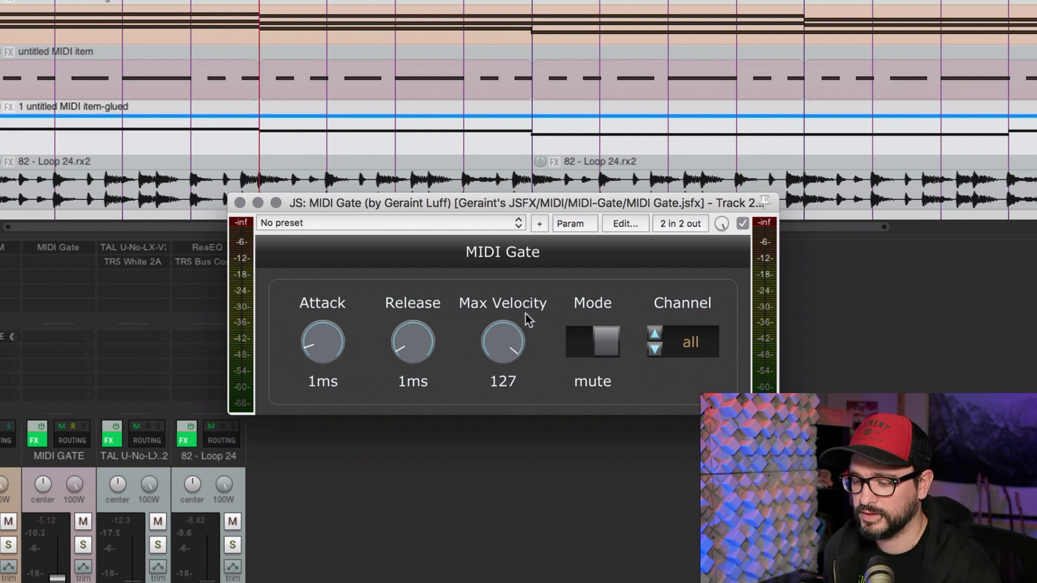
pyautogui.moveTo(508, 343); pyautogui.dragTo(508, 389)
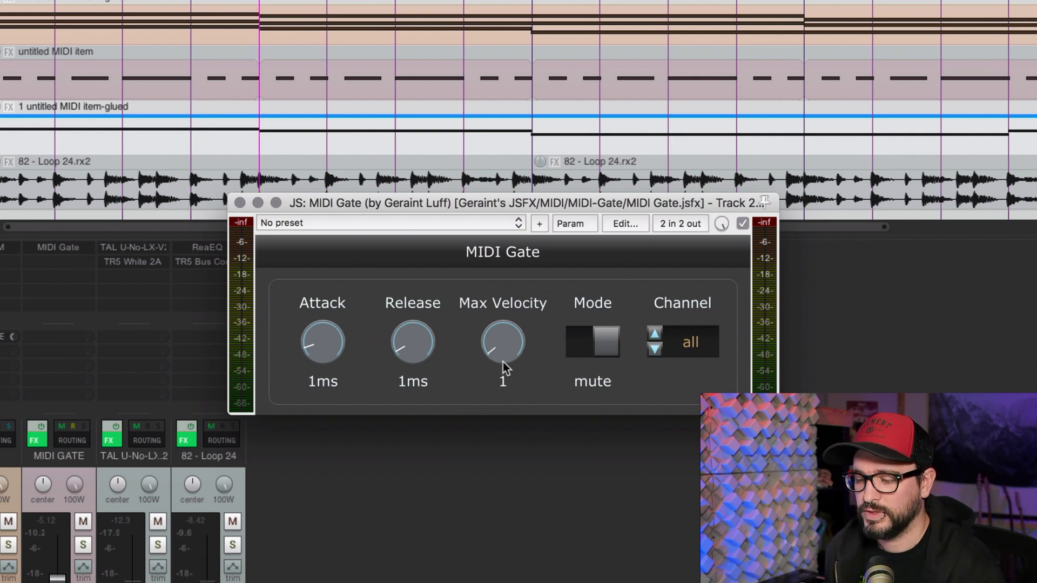
pyautogui.moveTo(505, 361); pyautogui.dragTo(537, 44)
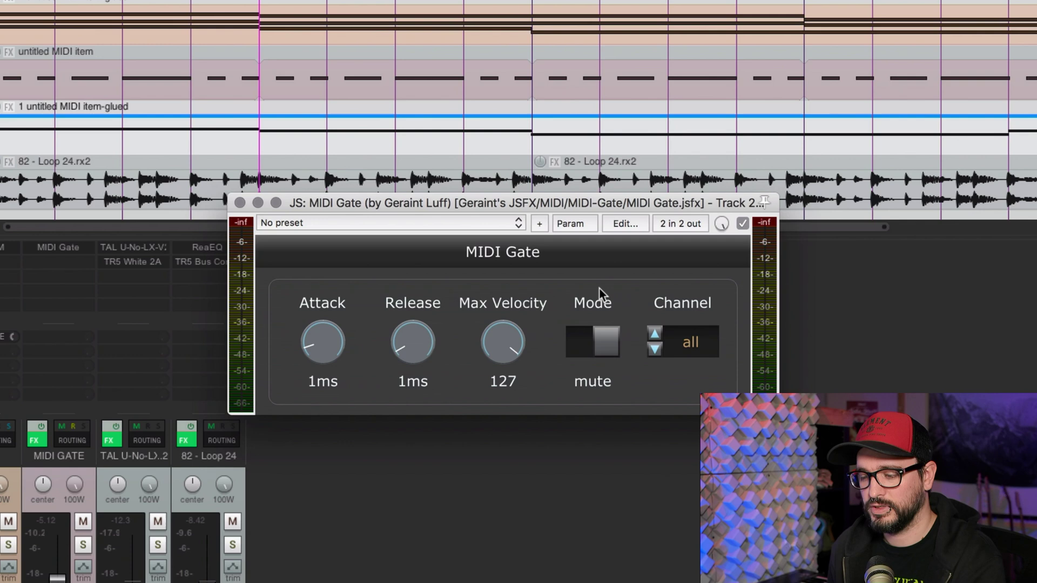
pyautogui.moveTo(518, 341); pyautogui.dragTo(164, 88)
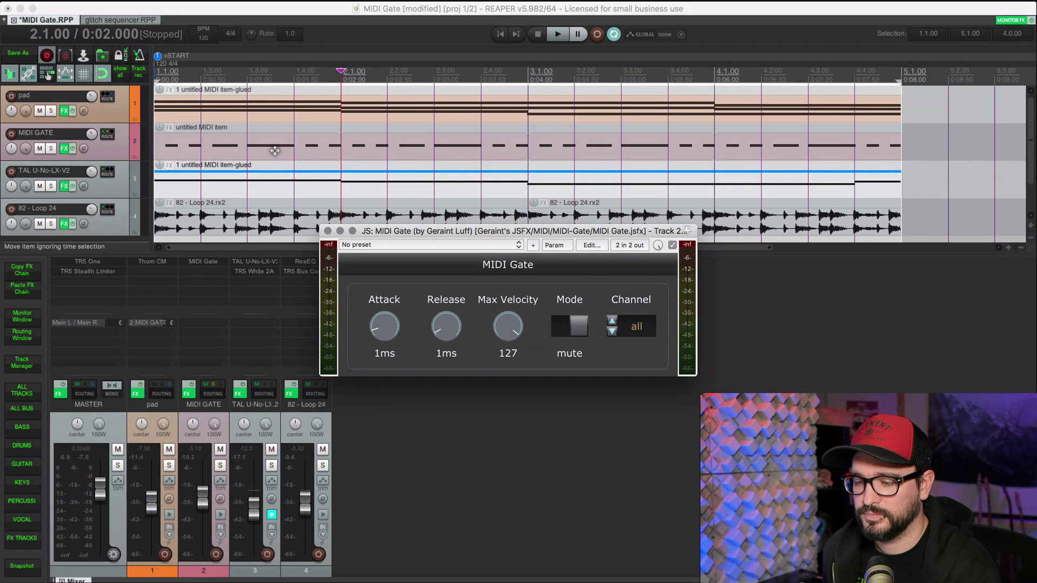
# - Open the track 2 MIDI item in the MIDI editor with an enlarged velocity lane
pyautogui.doubleClick(275, 150)
pyautogui.moveTo(376, 233); pyautogui.dragTo(536, 147)
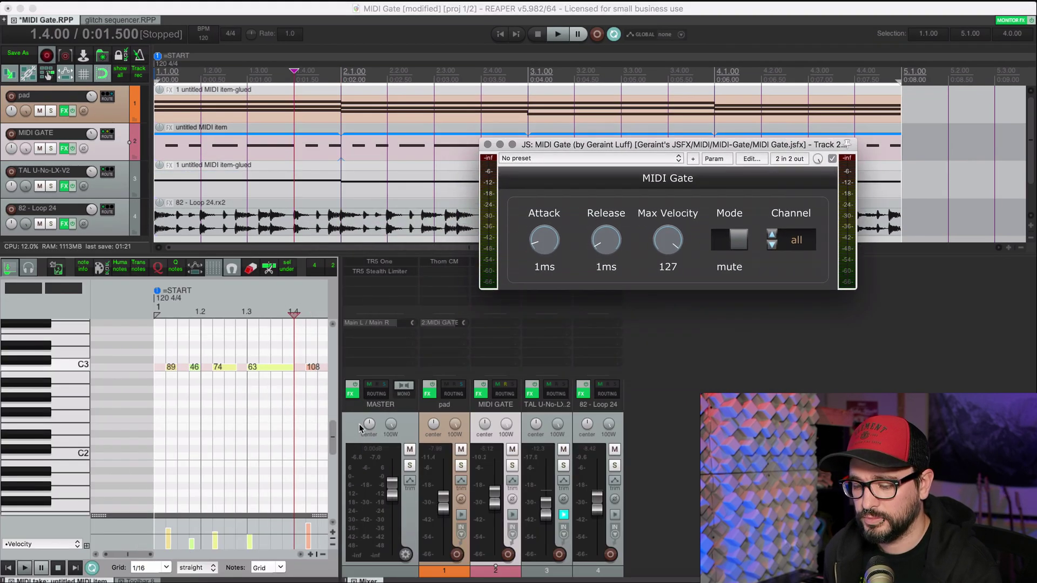
pyautogui.hotkey('ctrl', 'm')
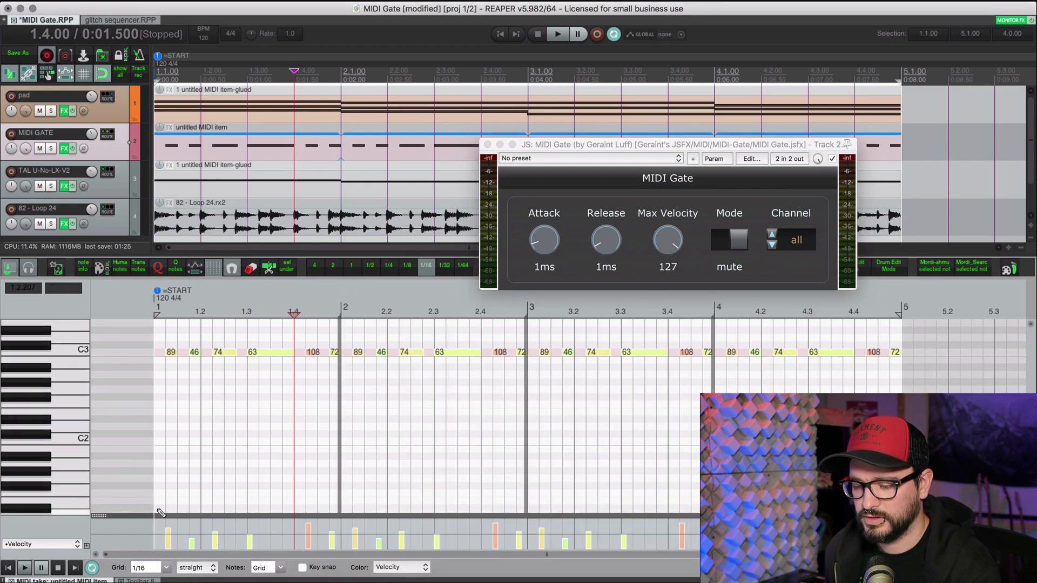
pyautogui.moveTo(106, 516); pyautogui.dragTo(108, 393)
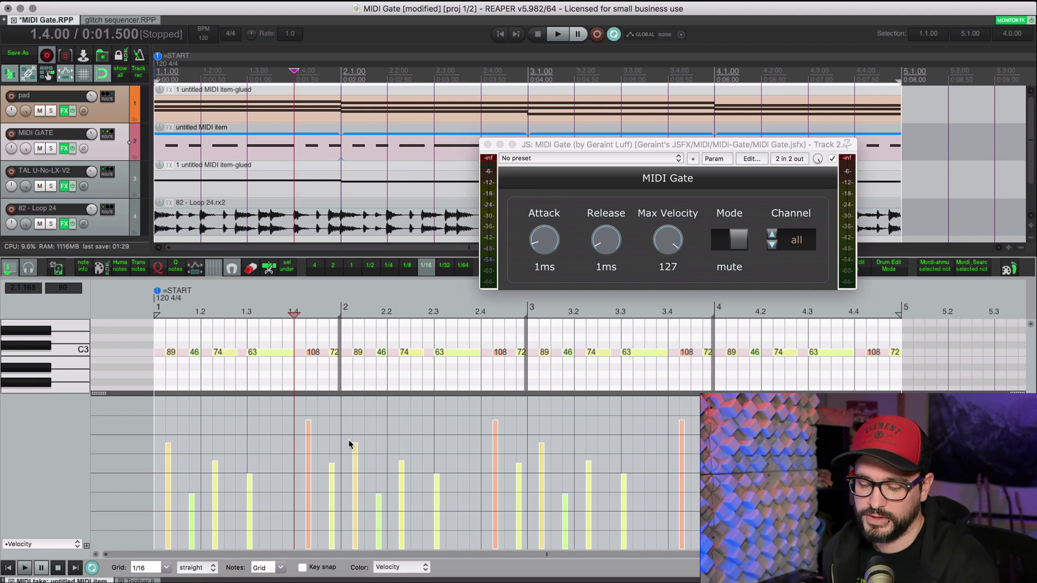
pyautogui.click(797, 223)
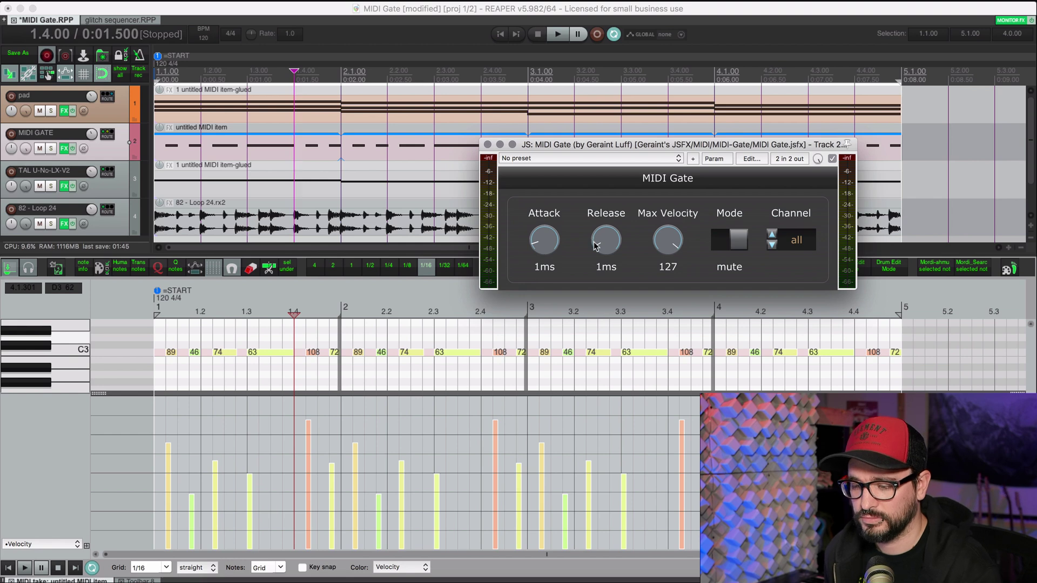
# - Shrink the velocity lane, set the edit position to beat 1.2, and close the MIDI editor
pyautogui.moveTo(222, 394); pyautogui.dragTo(221, 460)
pyautogui.click(201, 216)
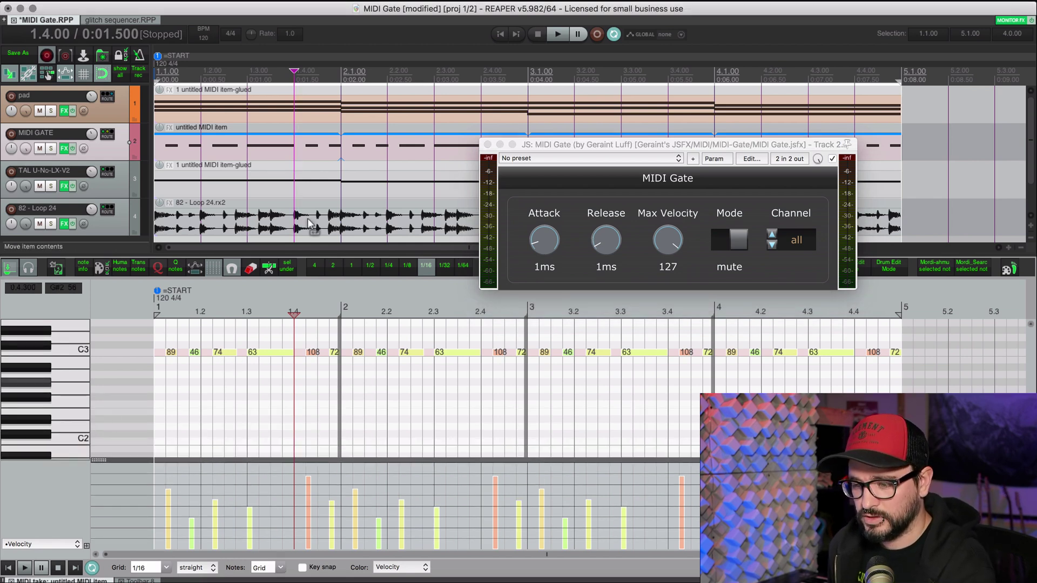
pyautogui.hotkey('alt', 'd')
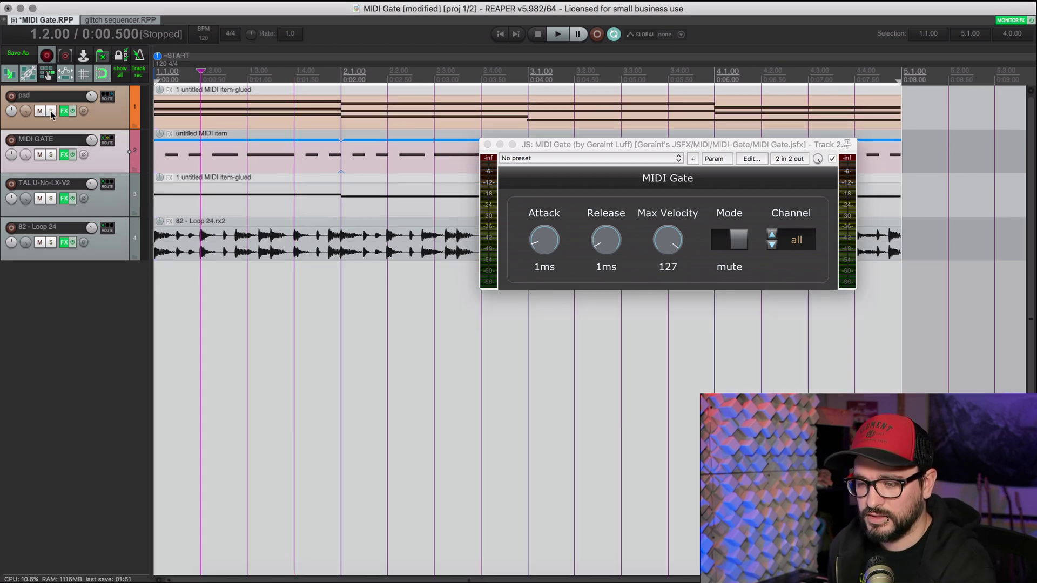
# - Solo the pad track and play it from the project start
pyautogui.click(51, 111)
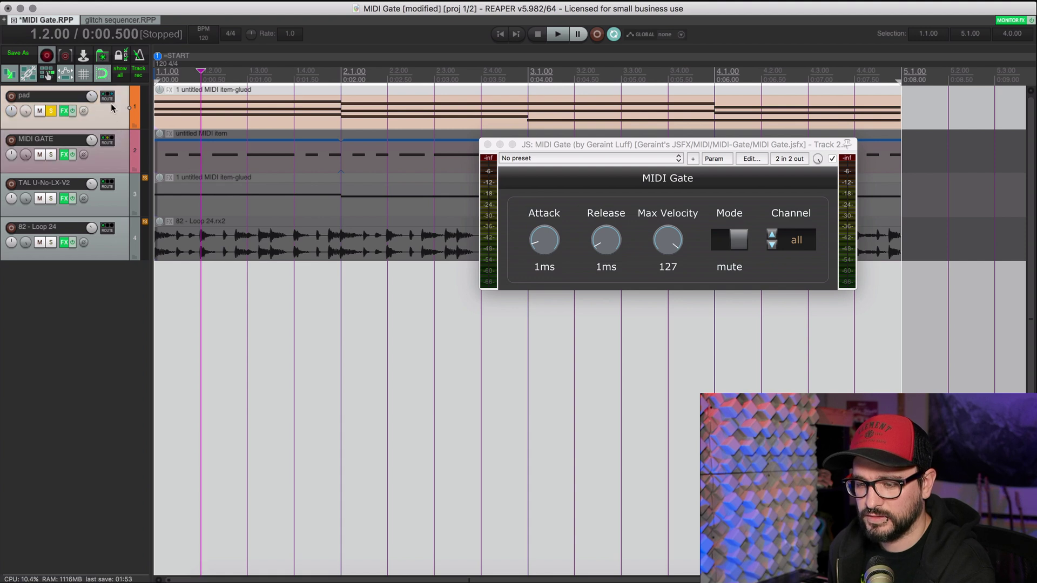
pyautogui.click(231, 75)
pyautogui.press('Home')
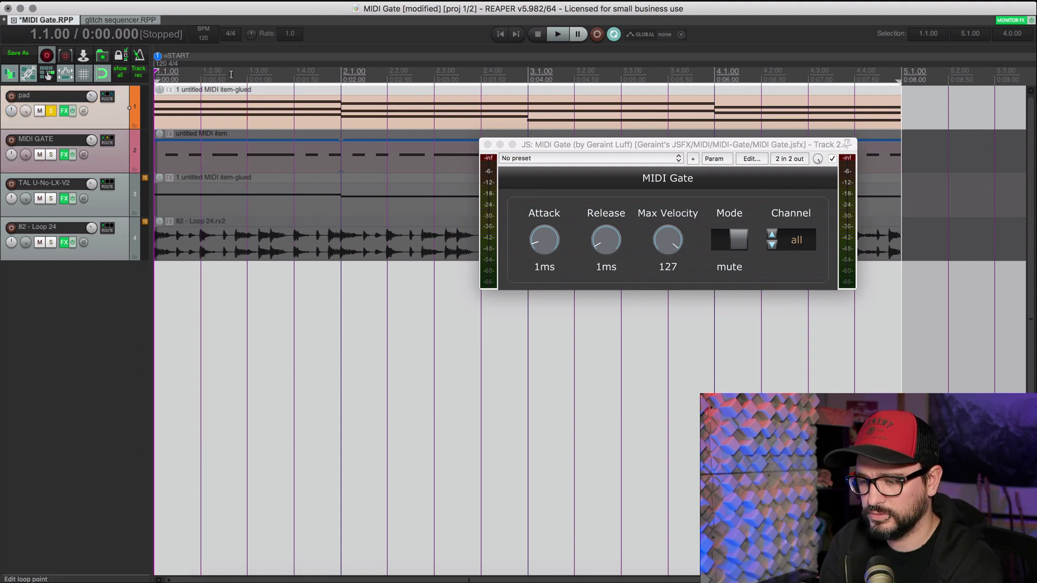
pyautogui.press('space')
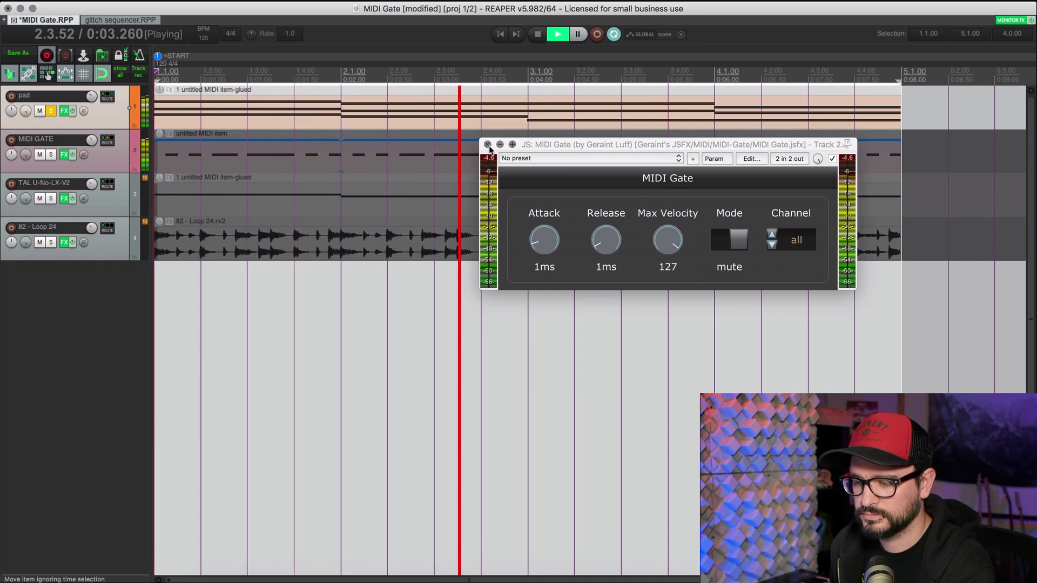
pyautogui.moveTo(574, 144); pyautogui.dragTo(574, 296)
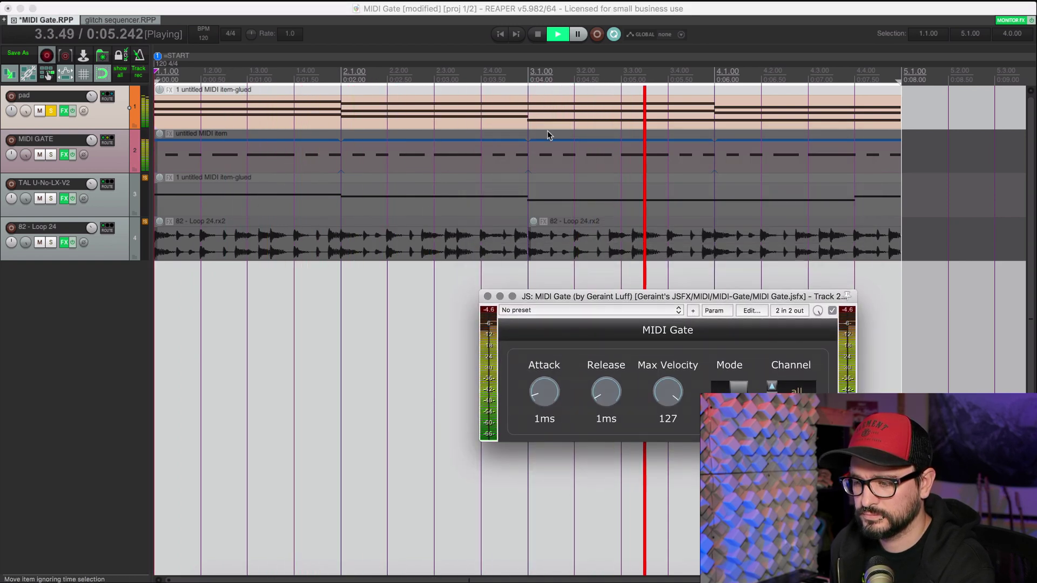
pyautogui.scroll(-2, 546, 135)
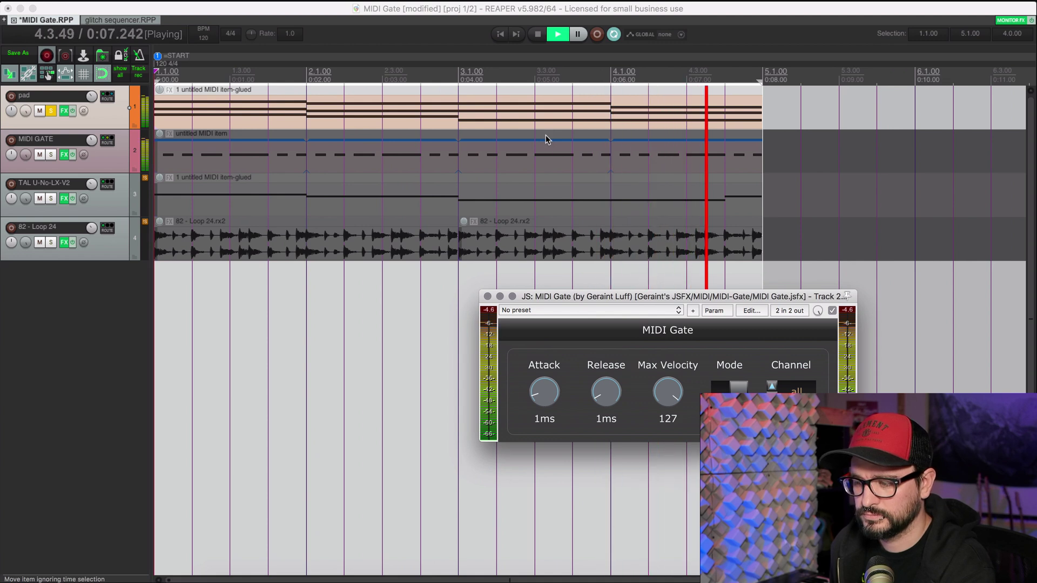
pyautogui.press('space')
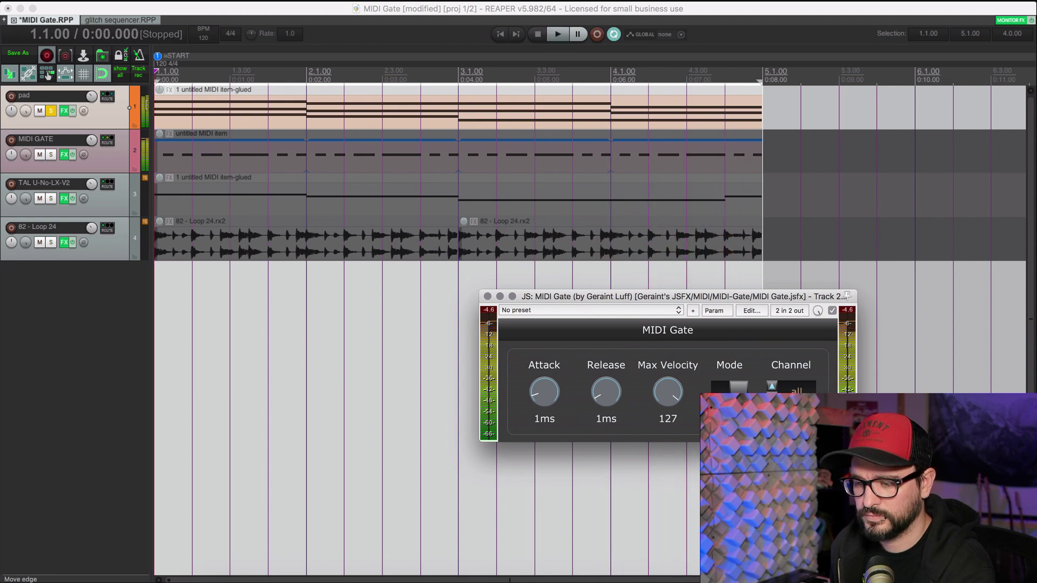
# - Unsolo the pad, then solo the TAL synth and Loop 24 drum tracks and listen
pyautogui.click(50, 112)
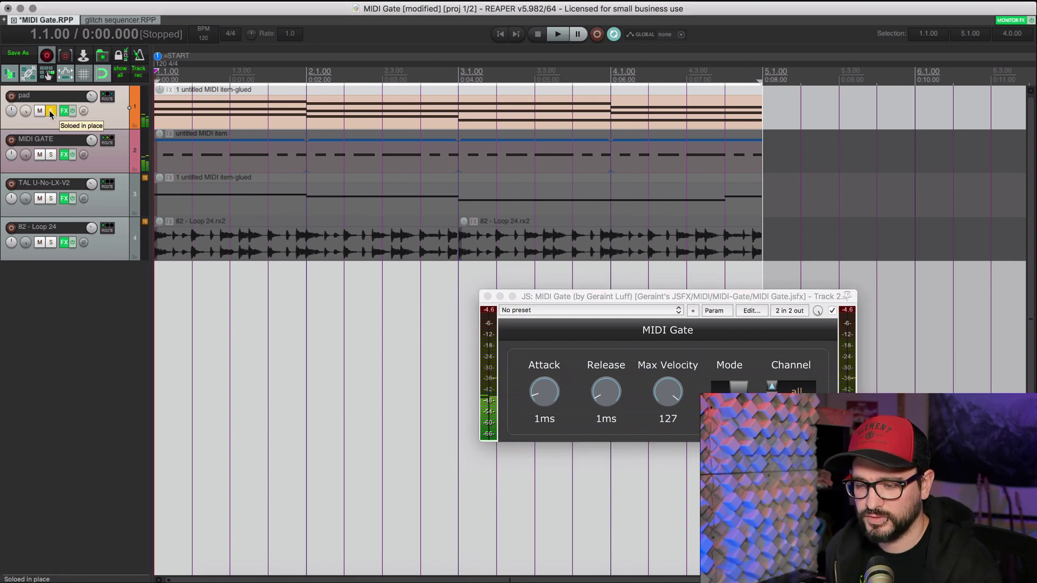
pyautogui.click(51, 198)
pyautogui.click(51, 242)
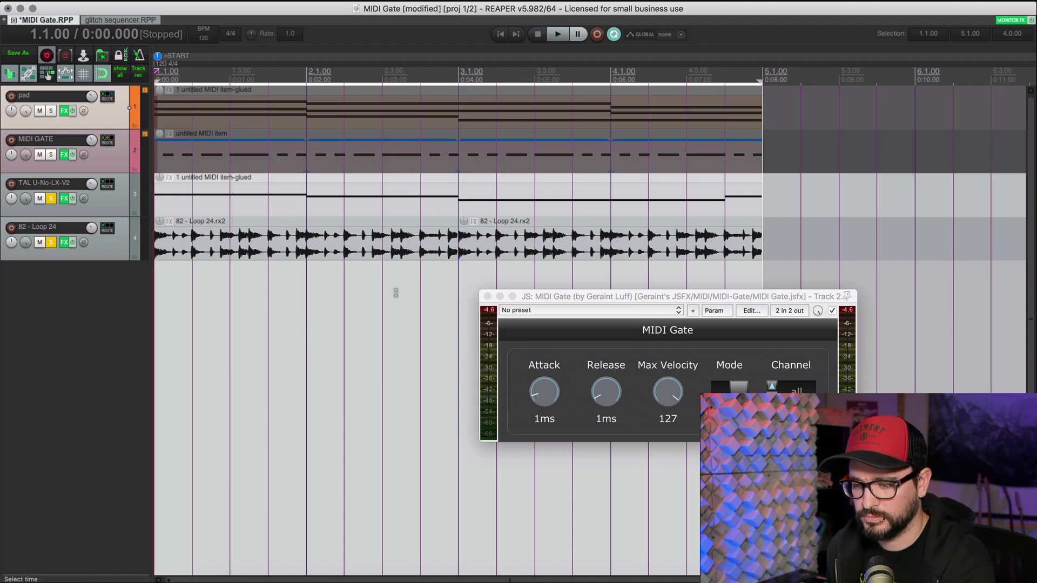
pyautogui.press('space')
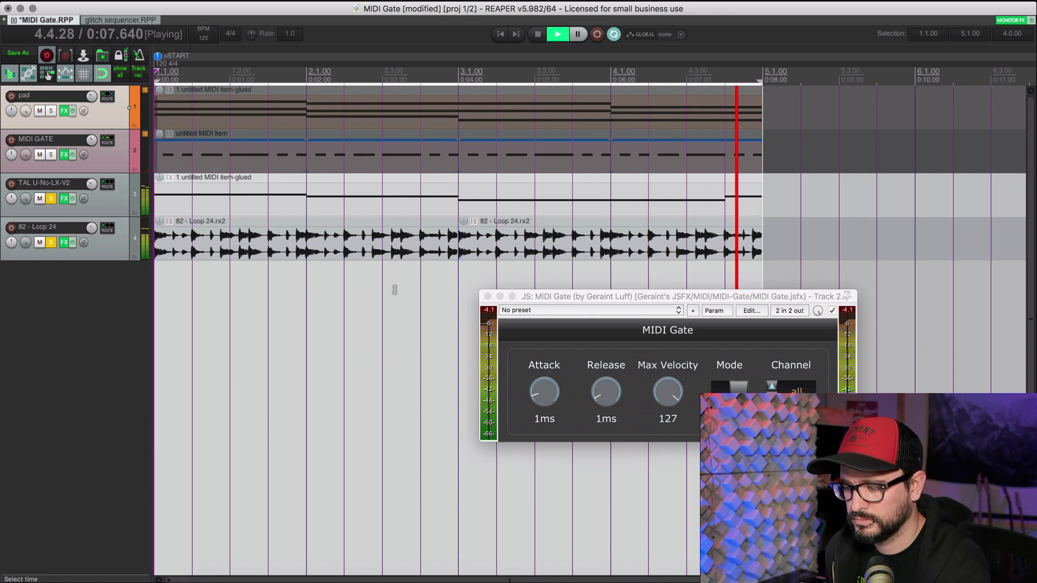
pyautogui.press('space')
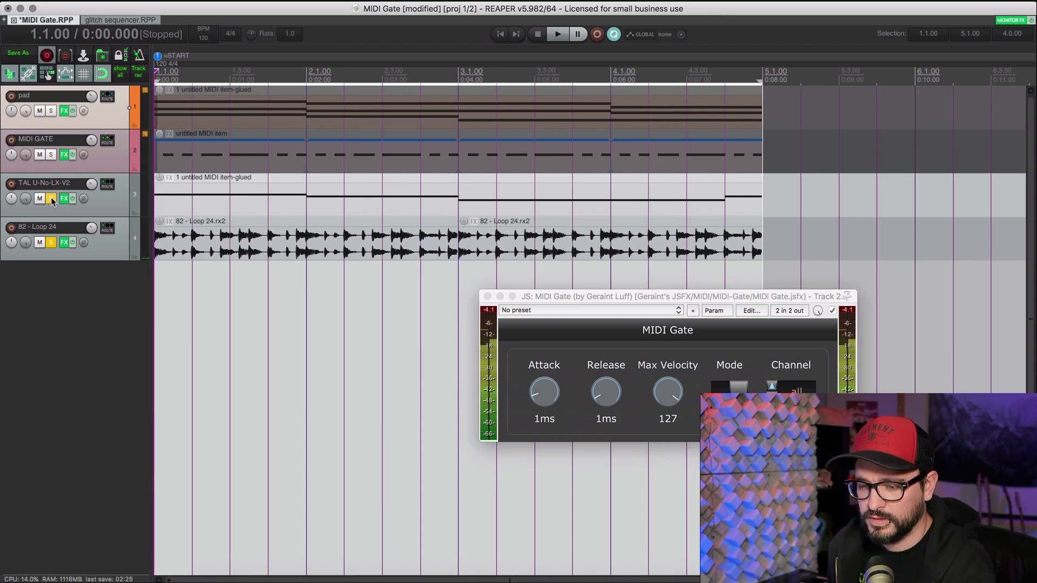
# - Clear the solos, make the MIDI GATE track taller, and select the pad track
pyautogui.click(51, 154)
pyautogui.keyDown('alt'); pyautogui.click(51, 155); pyautogui.keyUp('alt')
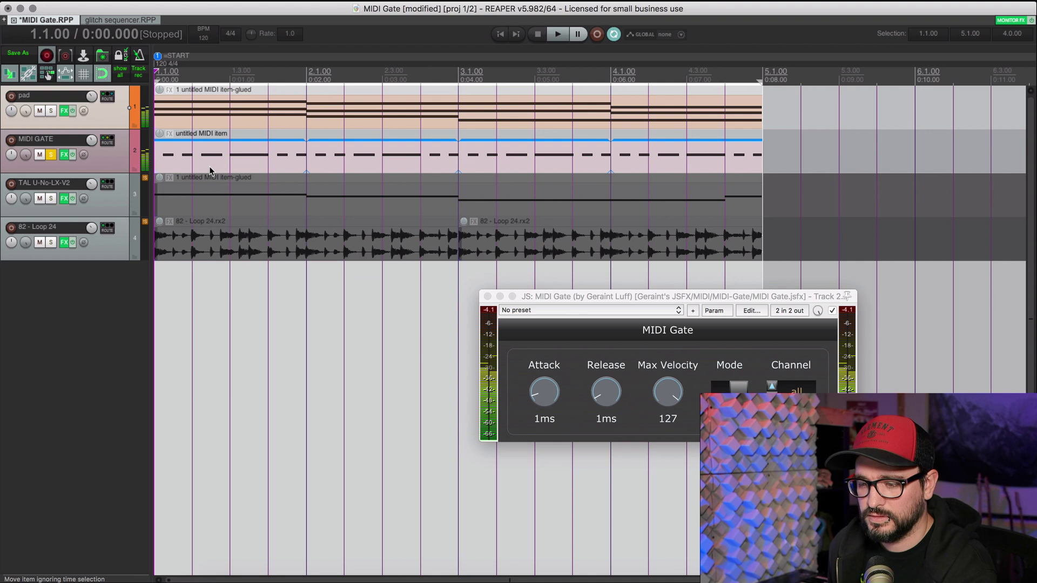
pyautogui.click(208, 167)
pyautogui.doubleClick(111, 172)
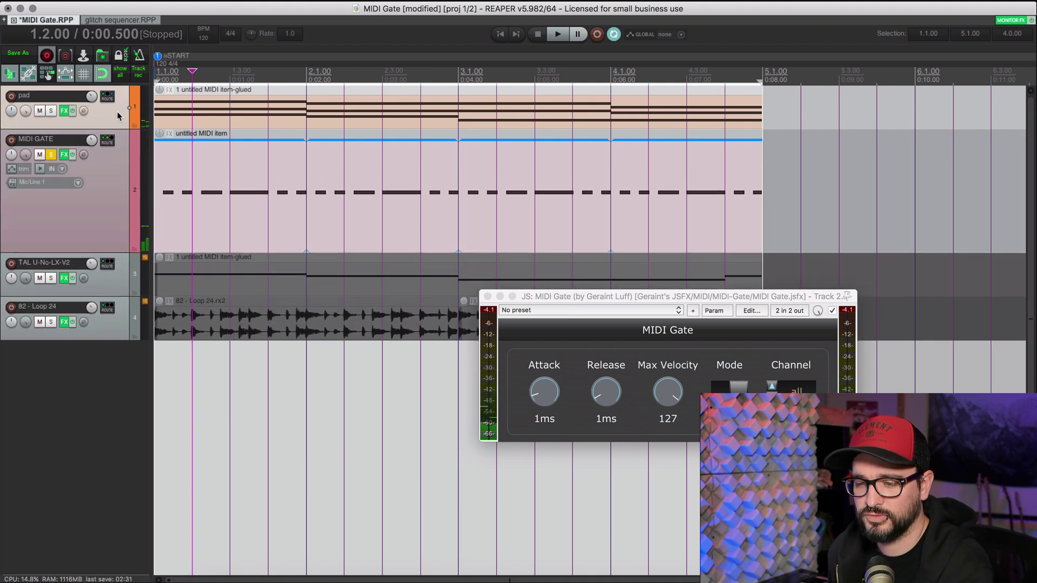
pyautogui.click(122, 114)
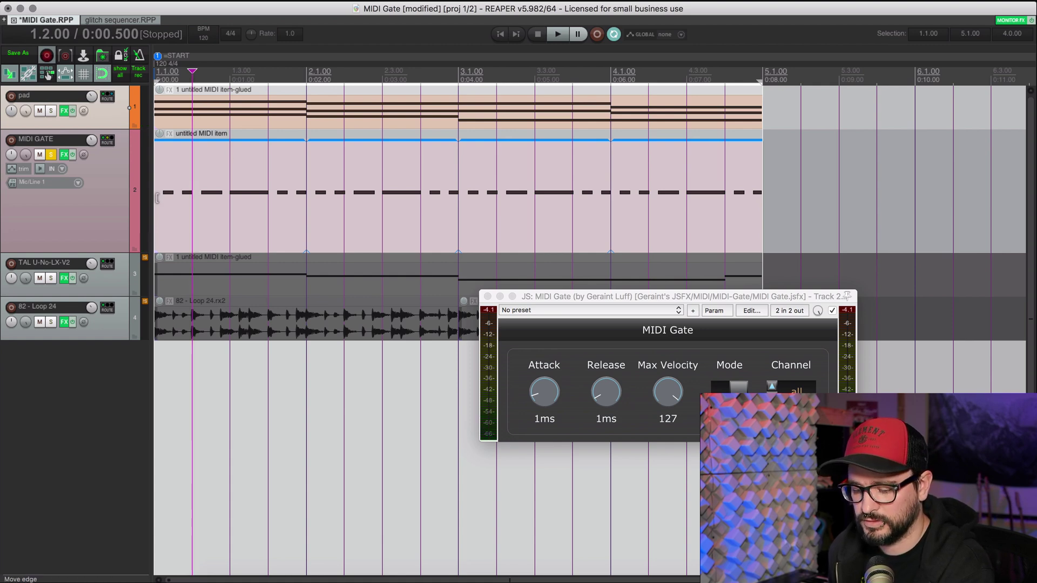
pyautogui.hotkey('alt', 'd')
pyautogui.hotkey('alt', 'd')
# - Show the mixer and inspect the pad track's send to MIDI GATE in its routing window
pyautogui.hotkey('ctrl', 'm')
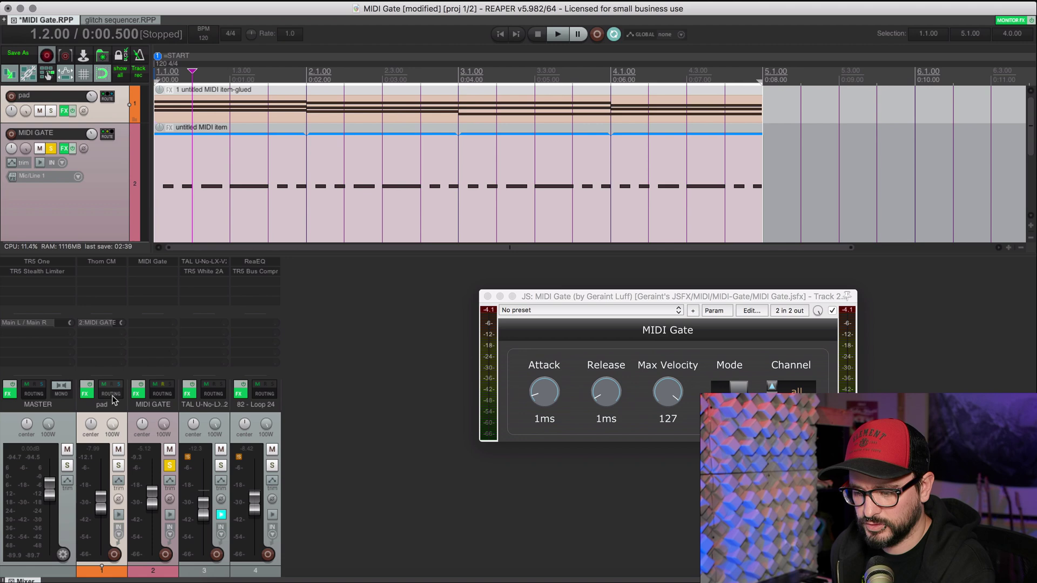
pyautogui.click(113, 398)
pyautogui.moveTo(294, 381); pyautogui.dragTo(493, 124)
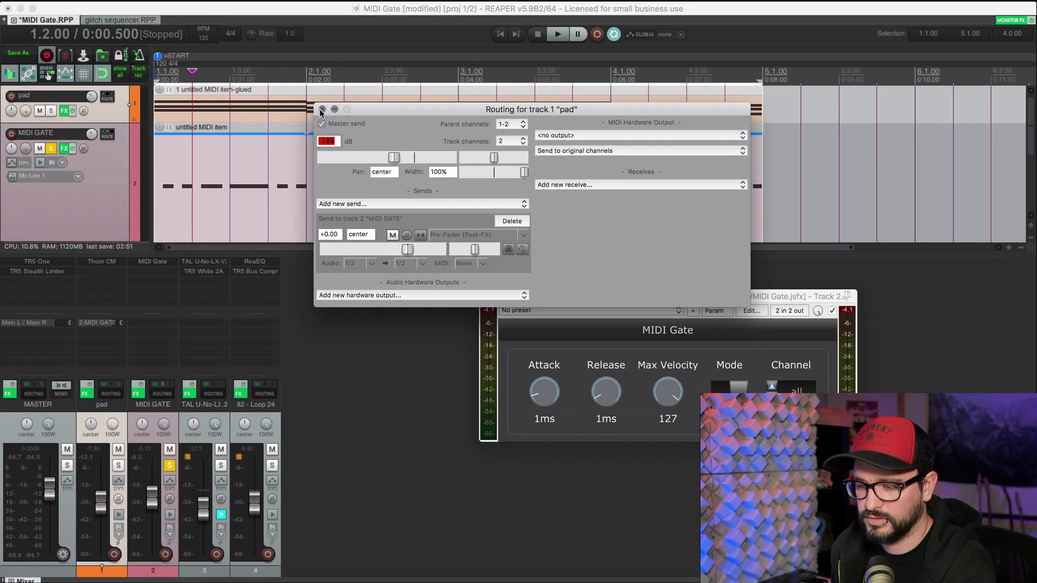
pyautogui.click(322, 110)
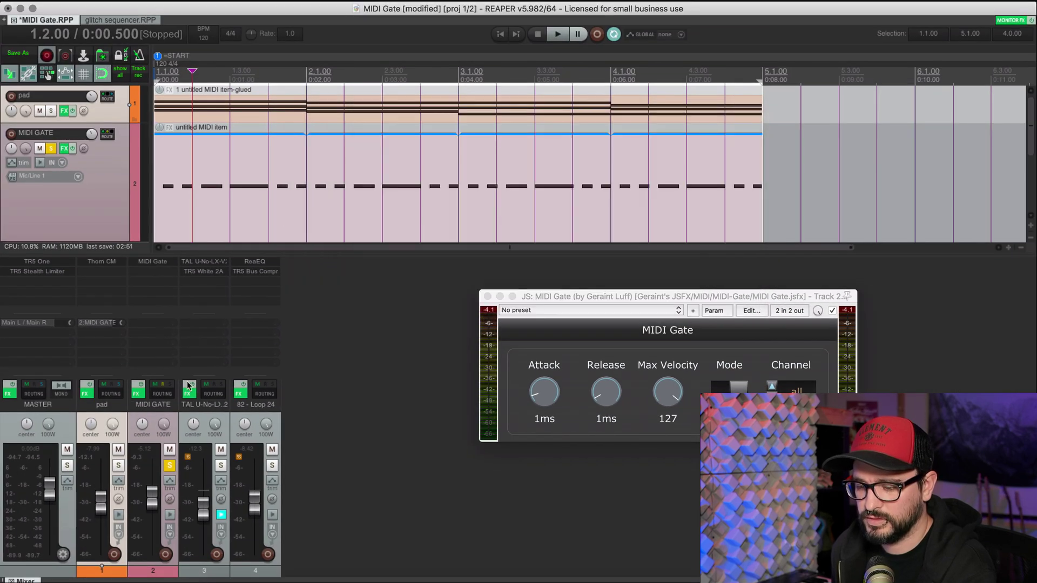
# - Set the pad fader to -10.0 dB and recheck the pad's routing
pyautogui.moveTo(101, 508); pyautogui.dragTo(101, 498)
pyautogui.scroll(-5, 104, 503)
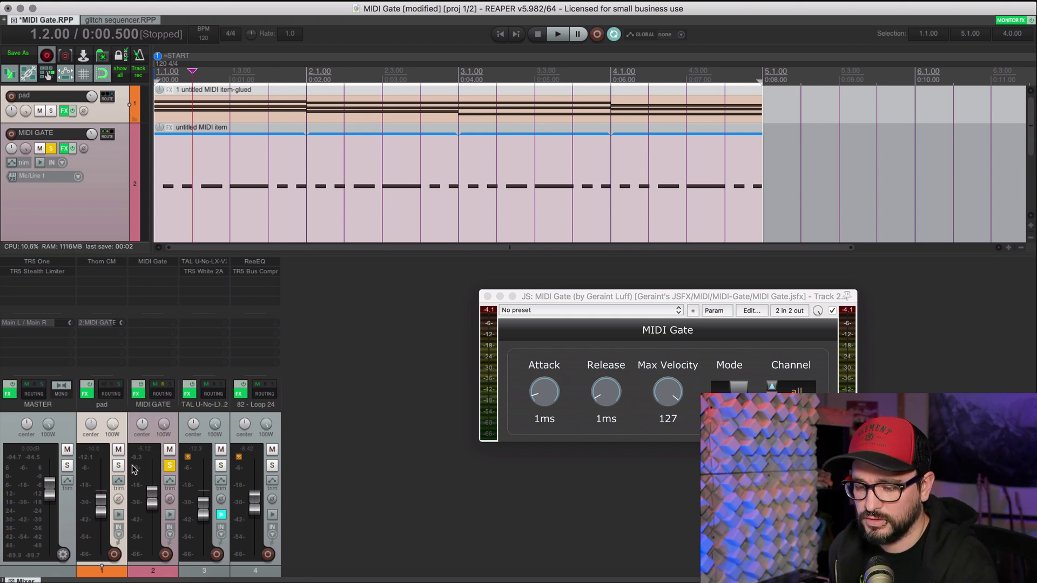
pyautogui.click(110, 392)
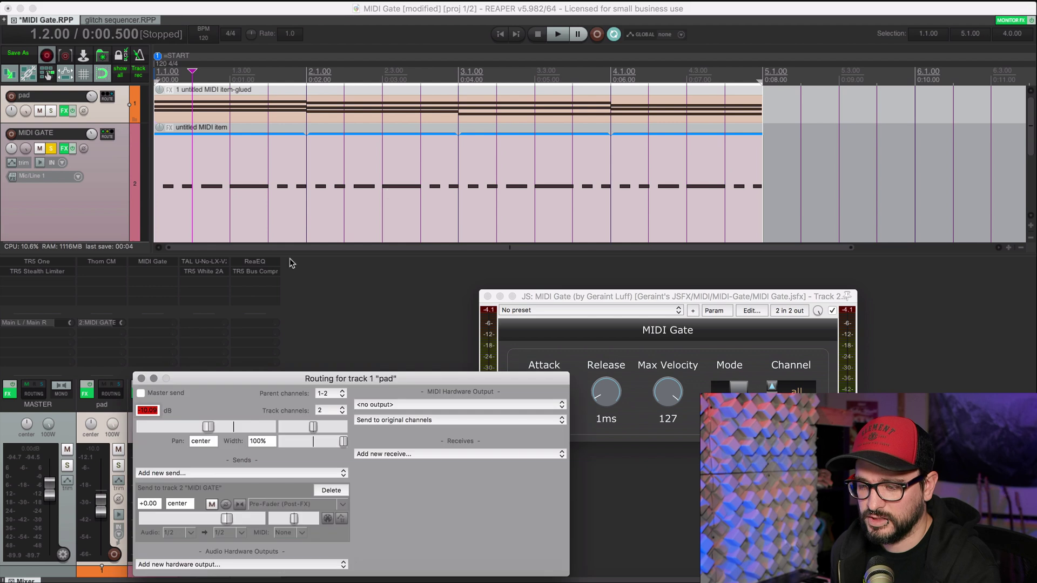
pyautogui.click(141, 378)
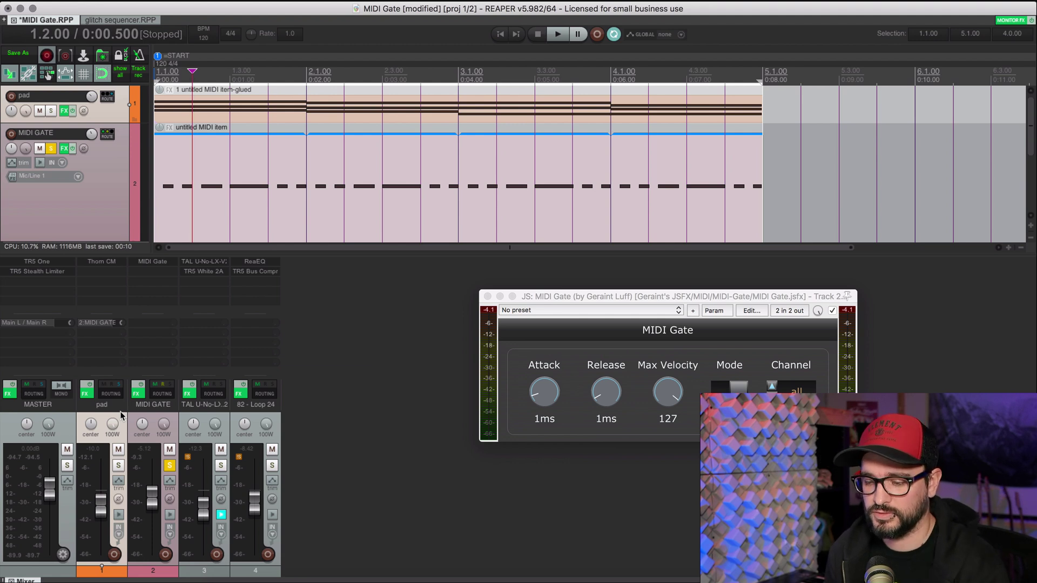
# - Solo the pad and play it from the start with MIDI Gate in mute mode
pyautogui.click(50, 112)
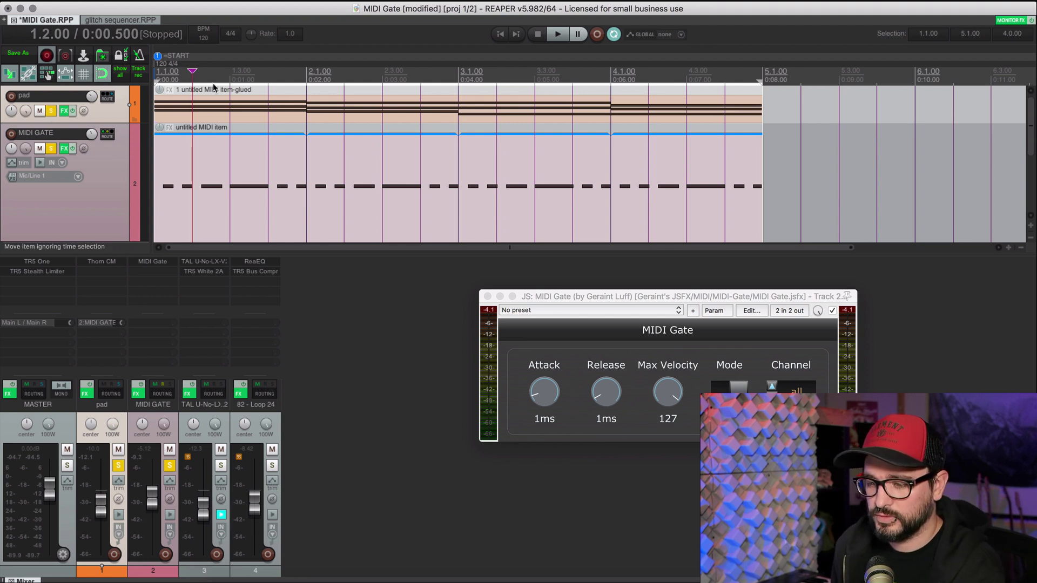
pyautogui.click(216, 70)
pyautogui.press('Home')
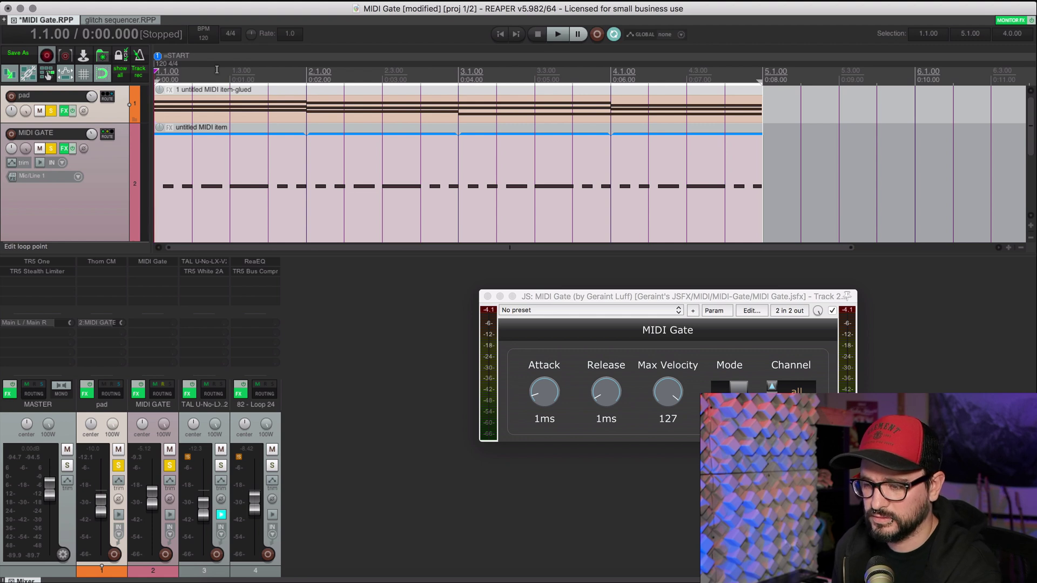
pyautogui.press('space')
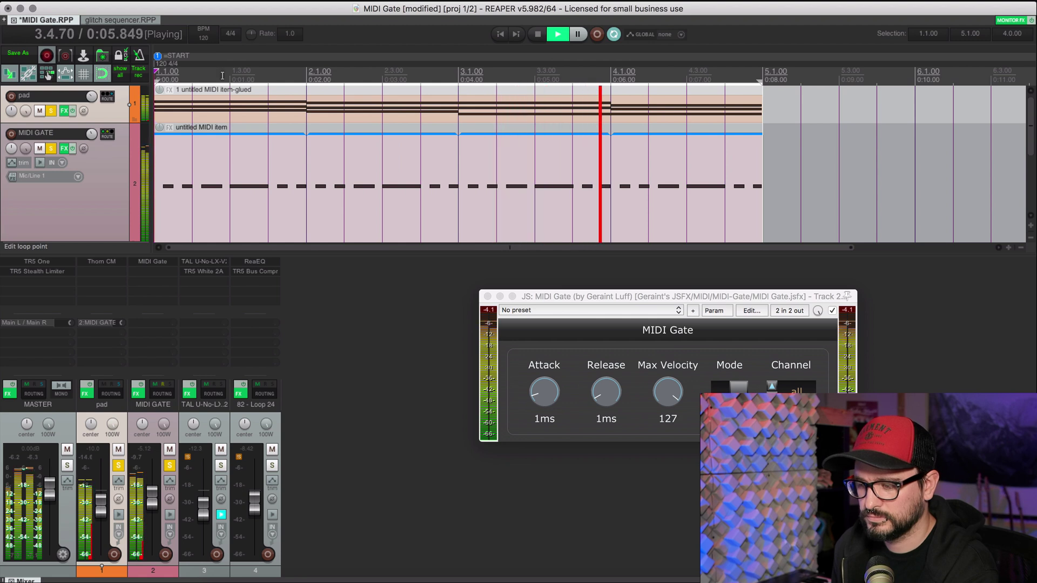
pyautogui.press('space')
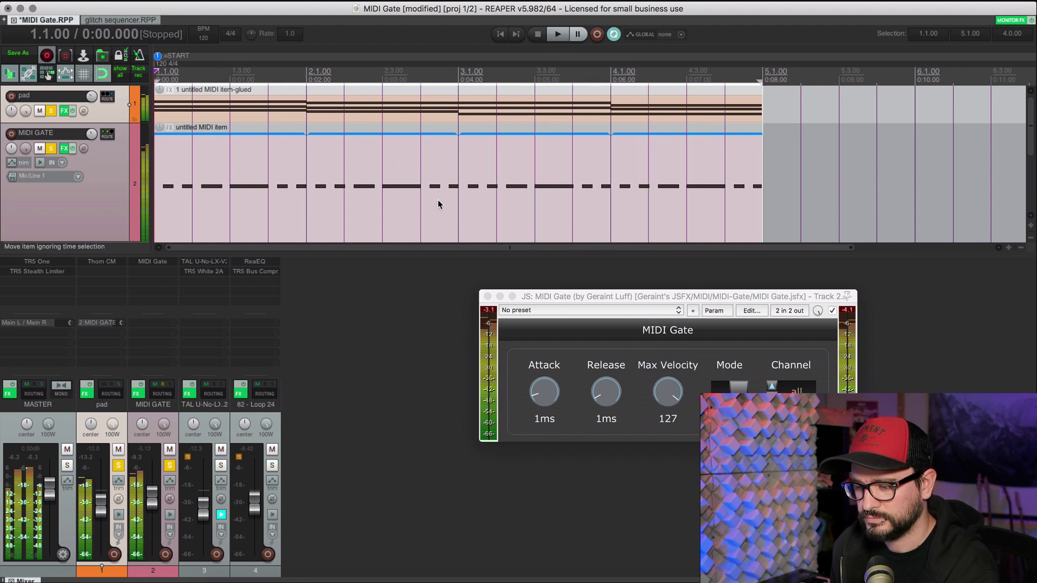
# - Switch MIDI Gate from mute to gate mode and play the pad again
pyautogui.moveTo(567, 296); pyautogui.dragTo(536, 264)
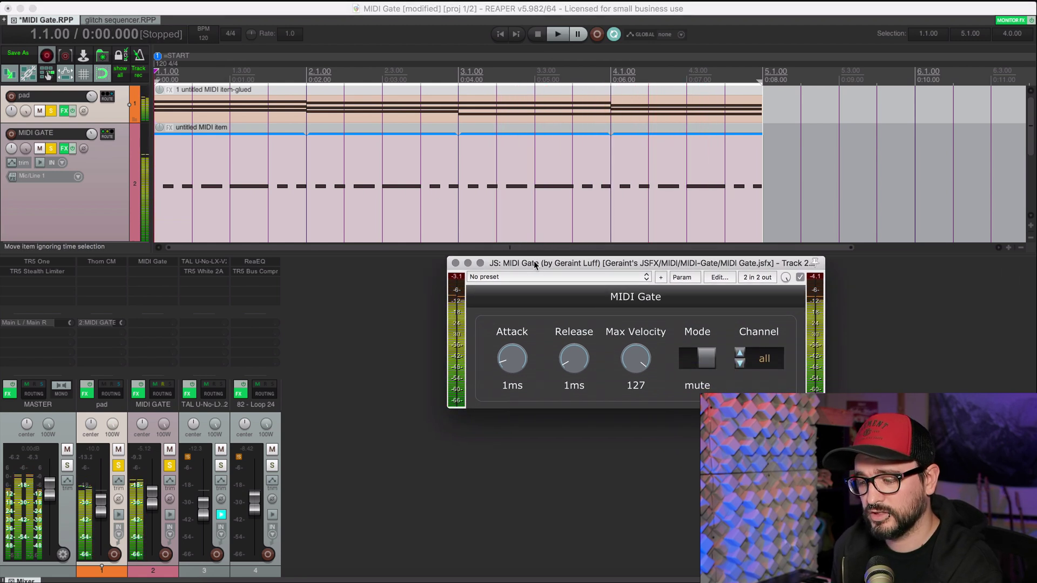
pyautogui.click(698, 363)
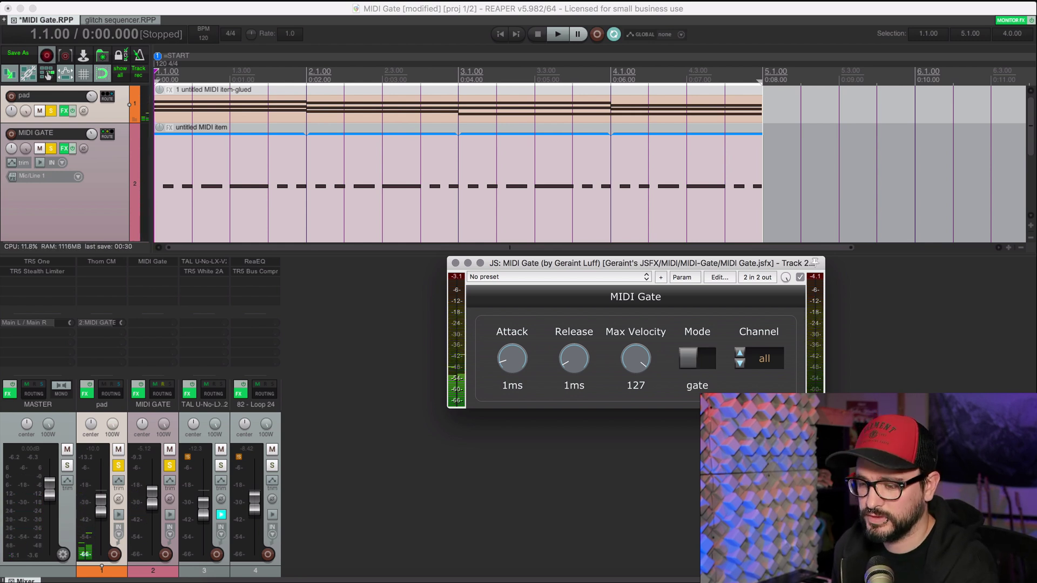
pyautogui.press('space')
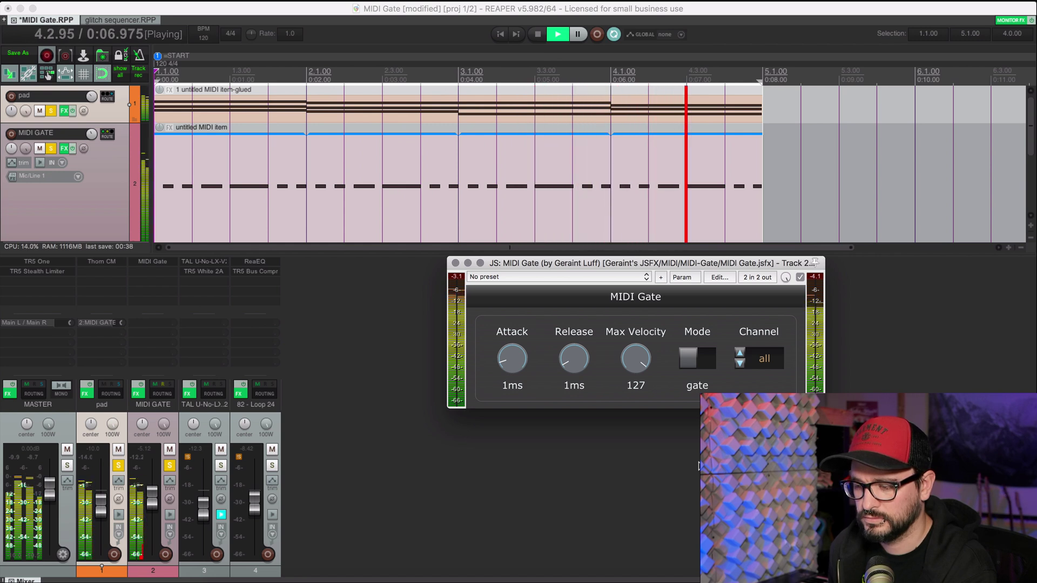
pyautogui.press('space')
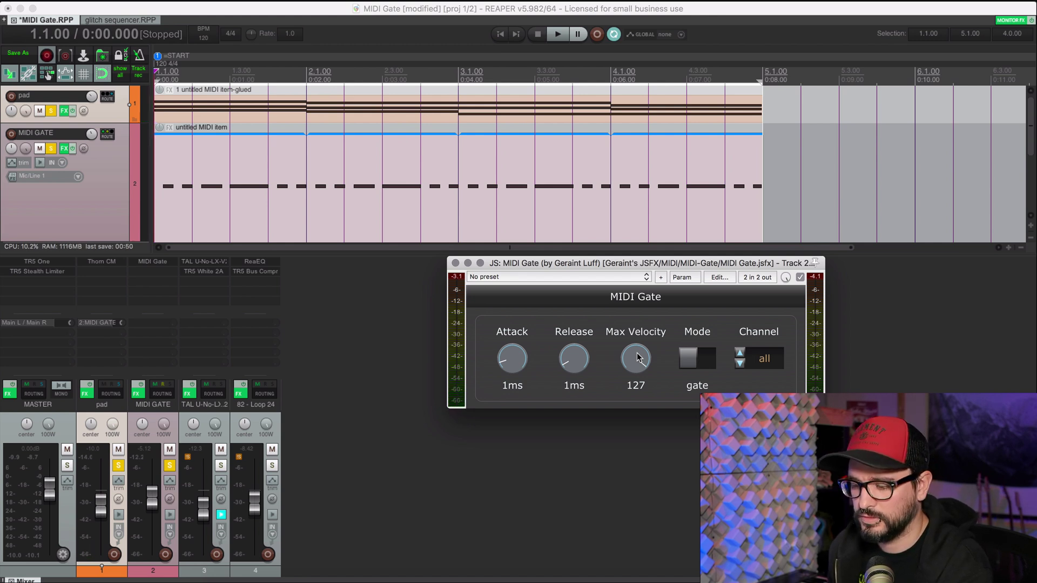
pyautogui.moveTo(638, 359); pyautogui.dragTo(645, 476)
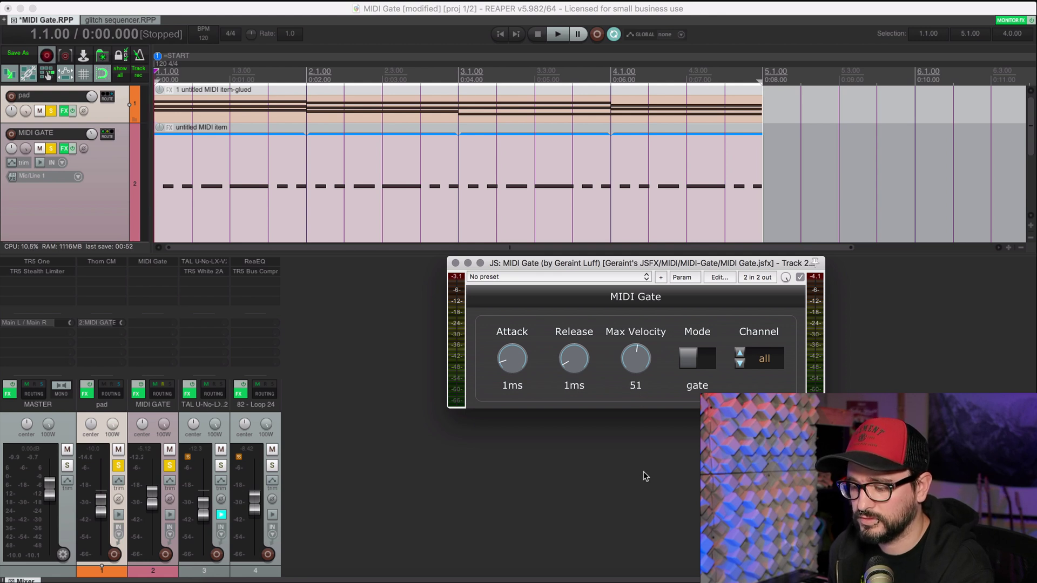
pyautogui.press('space')
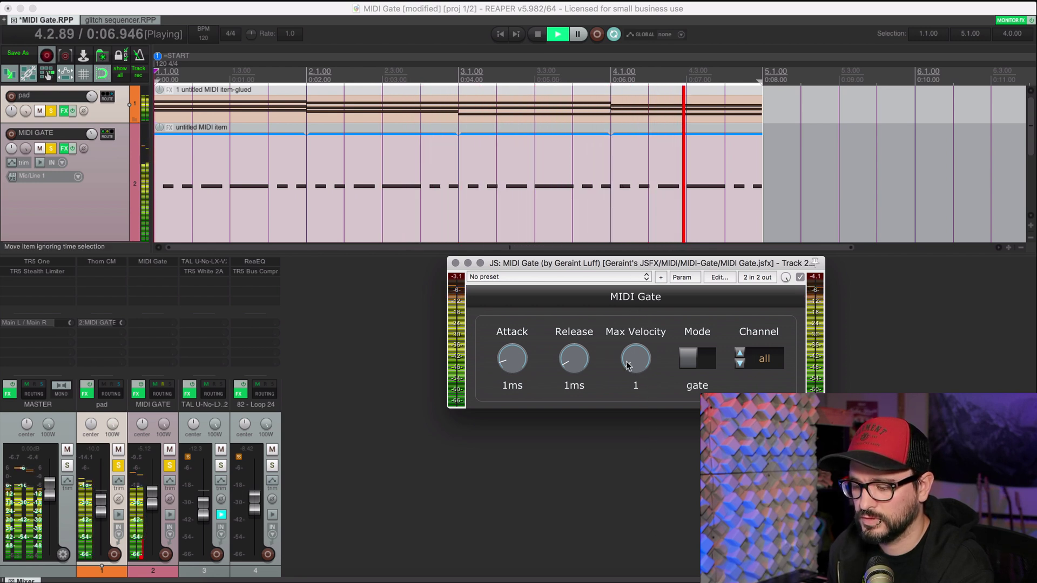
pyautogui.press('space')
pyautogui.moveTo(630, 366); pyautogui.dragTo(640, 335)
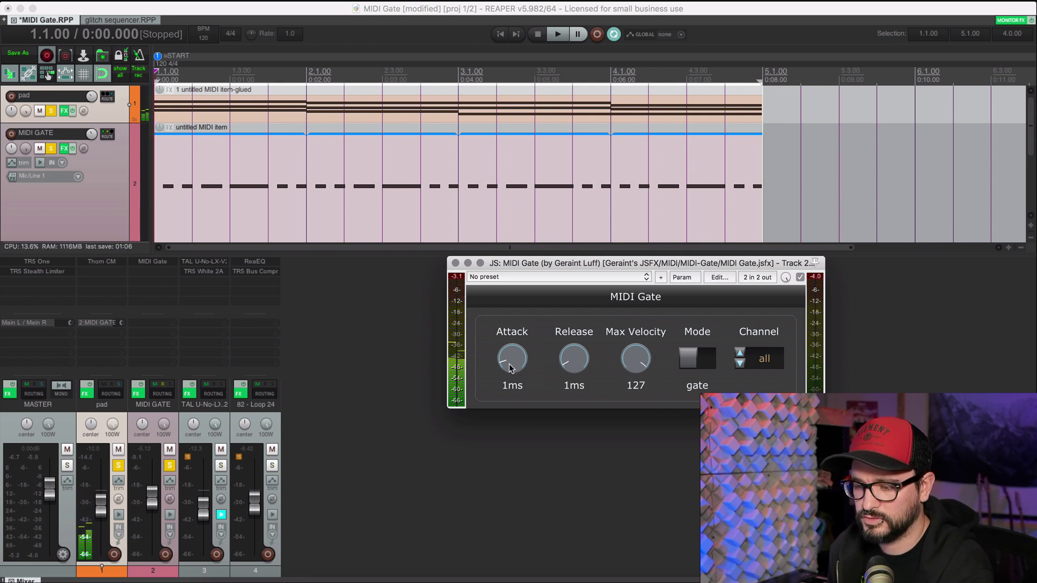
pyautogui.moveTo(510, 368); pyautogui.dragTo(514, 322)
pyautogui.press('space')
pyautogui.moveTo(574, 361); pyautogui.dragTo(576, 265)
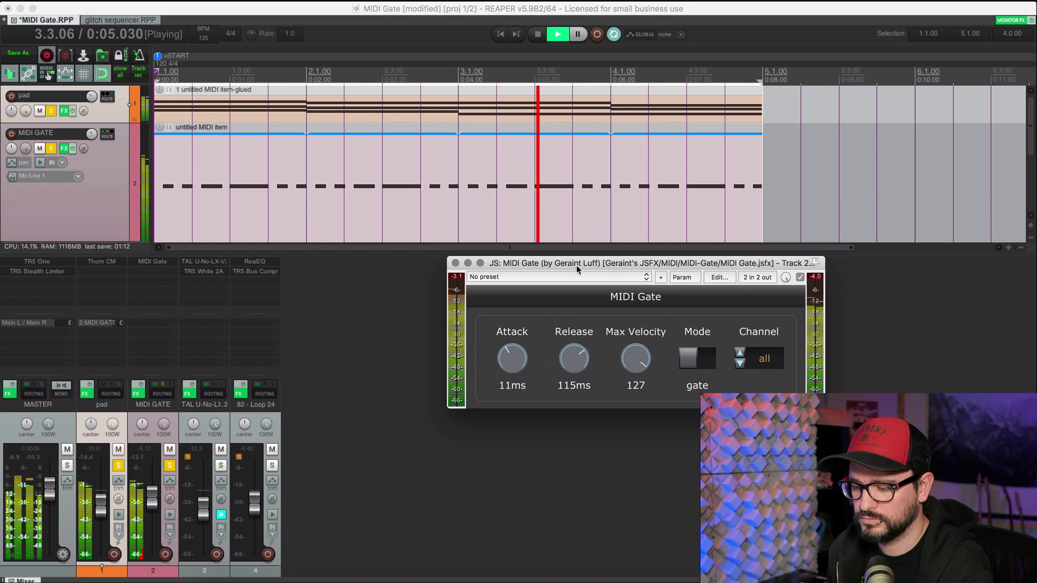
pyautogui.moveTo(512, 358); pyautogui.dragTo(513, 390)
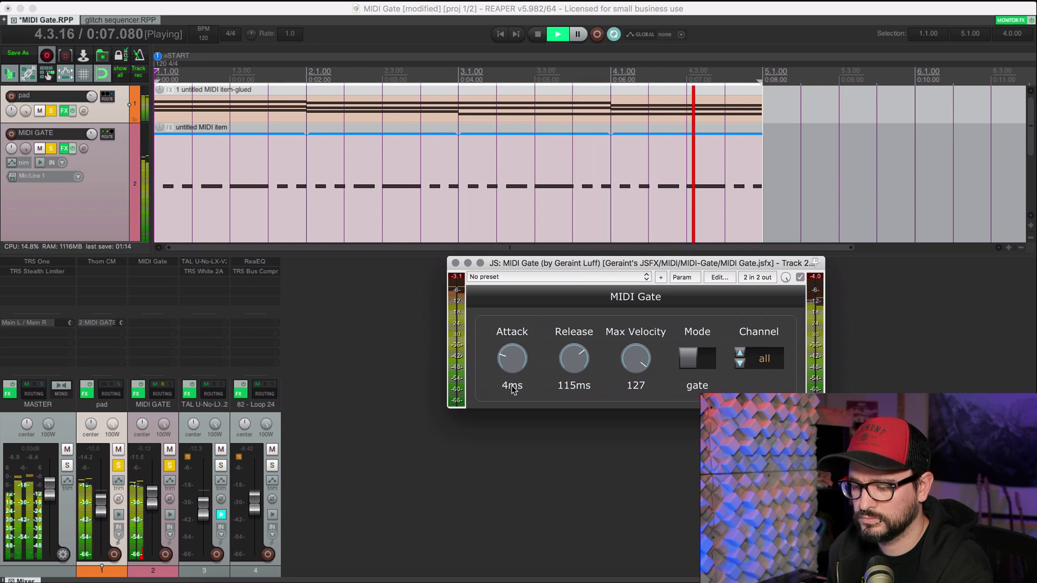
pyautogui.press('space')
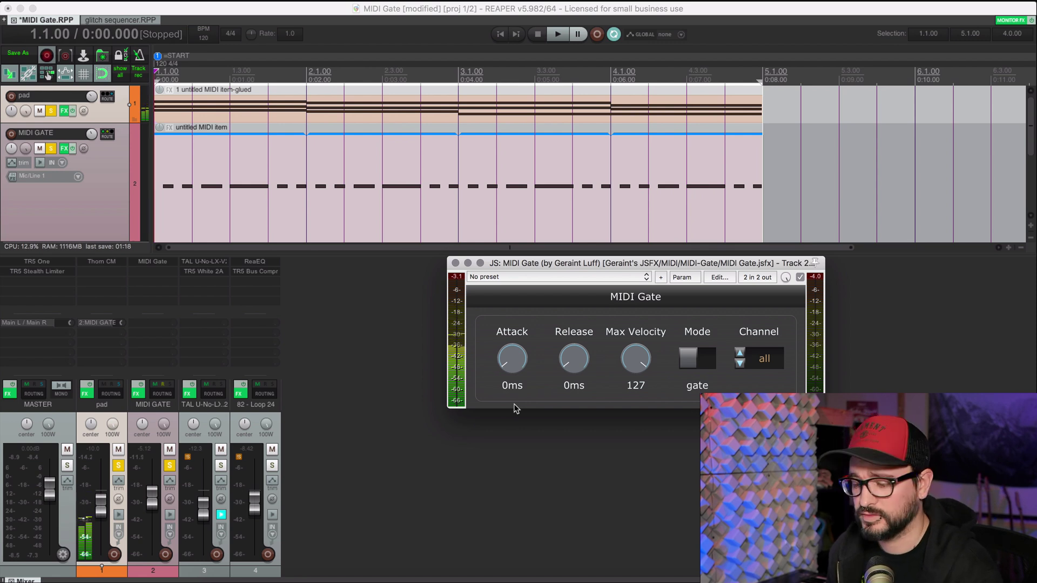
pyautogui.moveTo(577, 355); pyautogui.dragTo(576, 353)
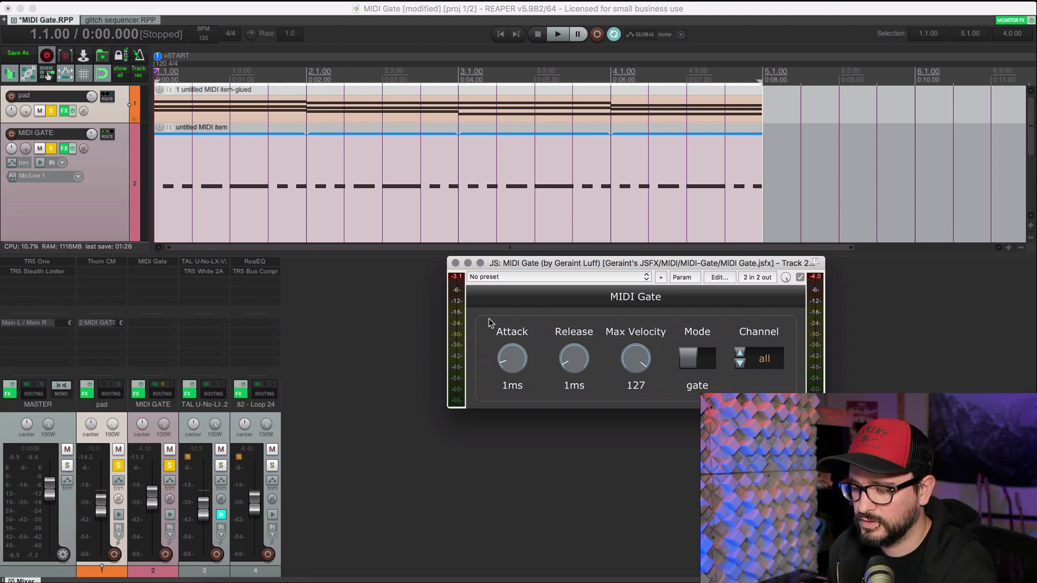
# - Close MIDI Gate, unsolo the tracks, raise the pad to about -7.25 dB, and mute MIDI GATE
pyautogui.click(455, 263)
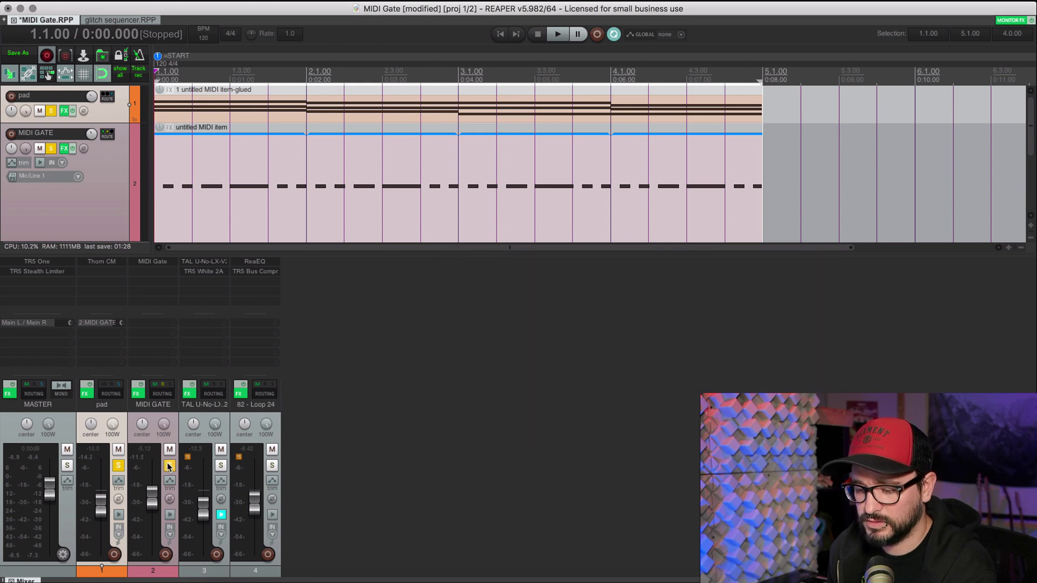
pyautogui.click(119, 464)
pyautogui.press('space')
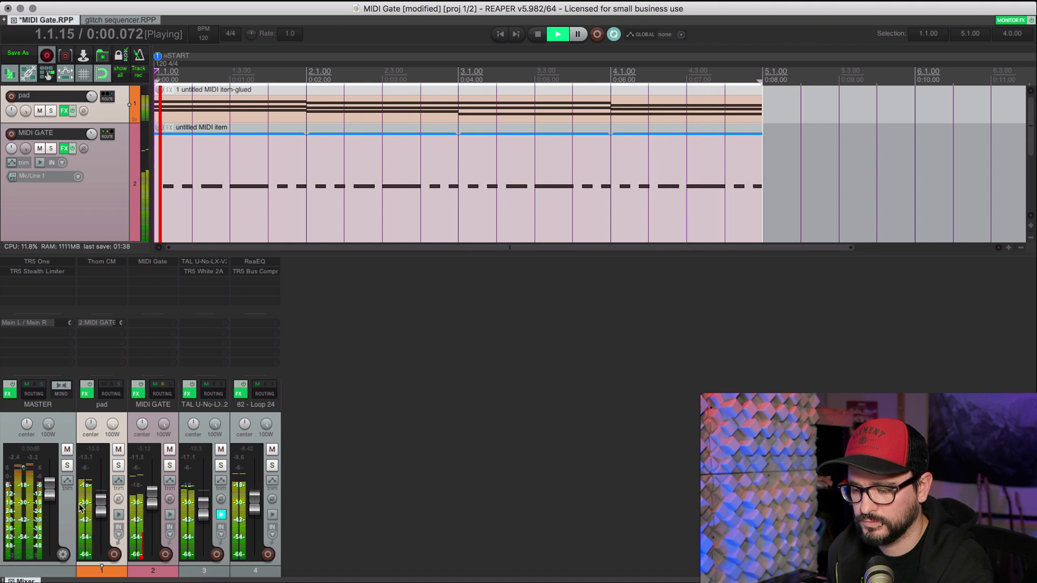
pyautogui.moveTo(100, 509); pyautogui.dragTo(97, 497)
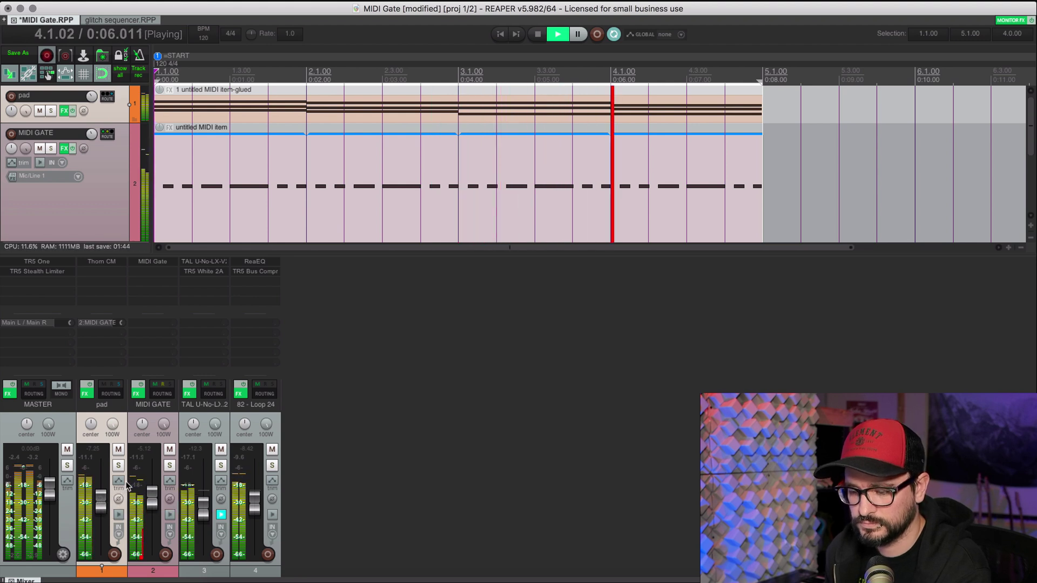
pyautogui.click(169, 449)
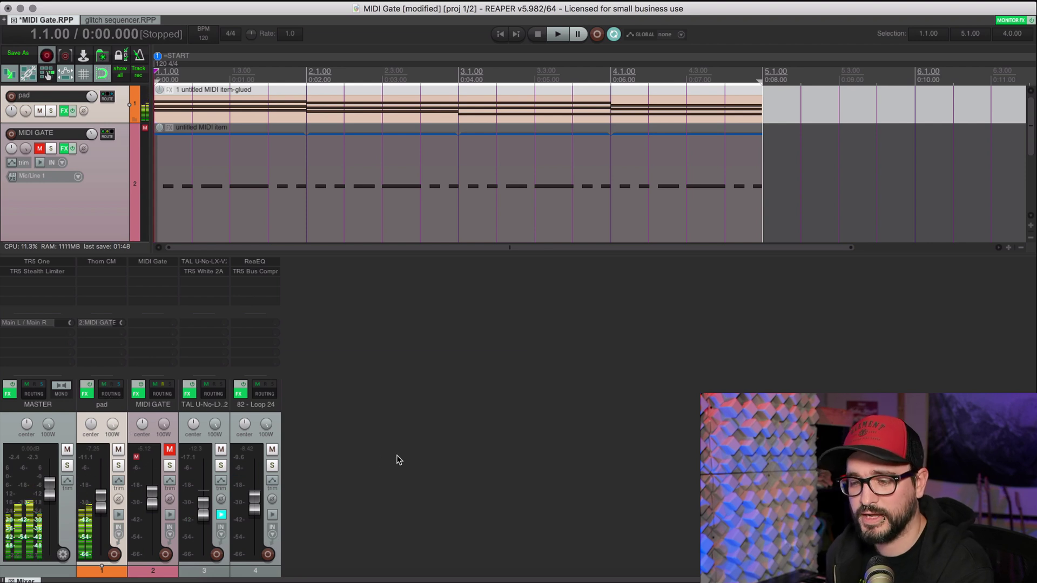
# - Play the project through, then mute the pad track as well
pyautogui.press('space')
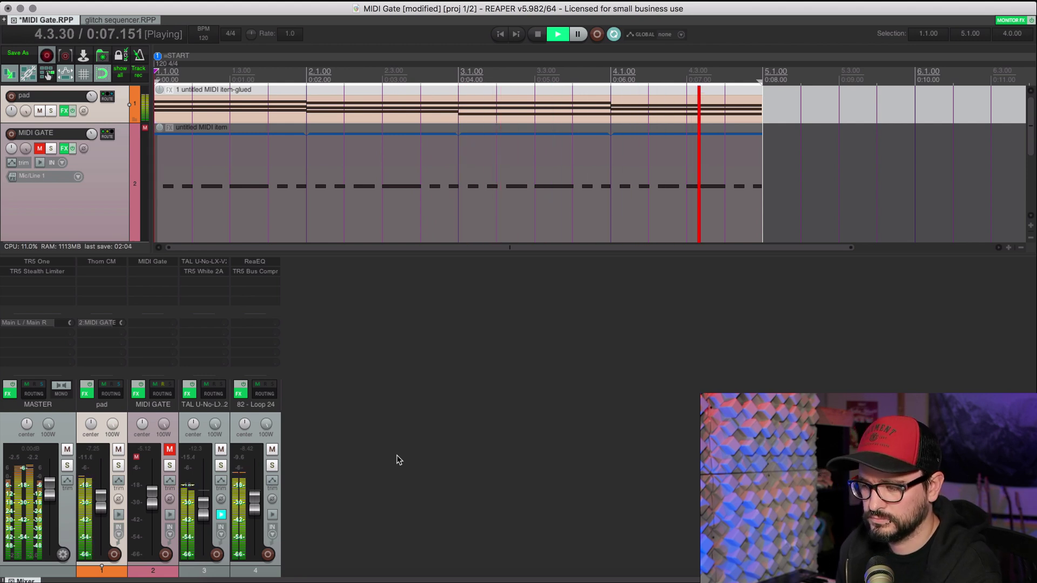
pyautogui.press('space')
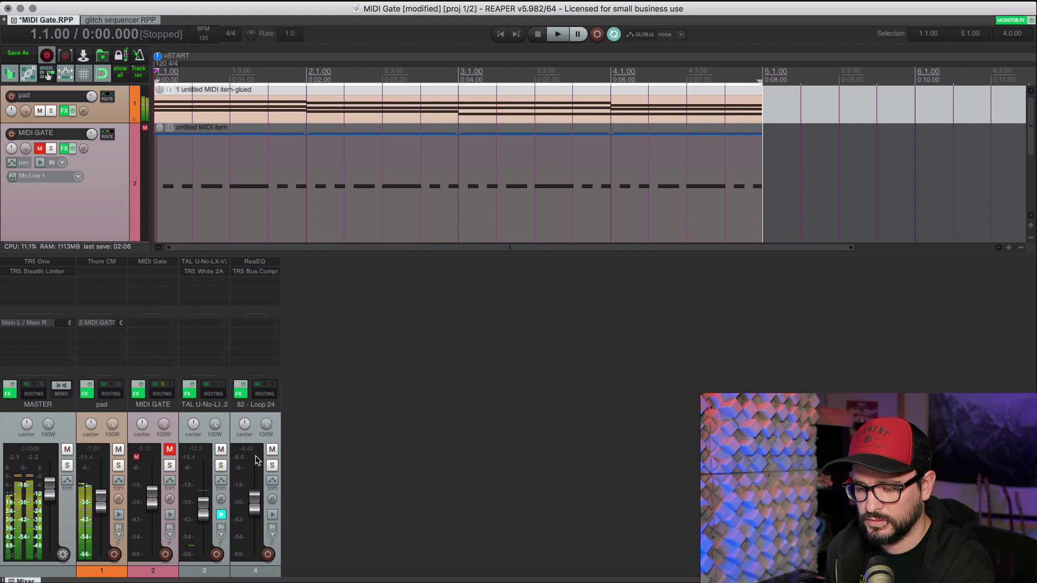
pyautogui.click(119, 450)
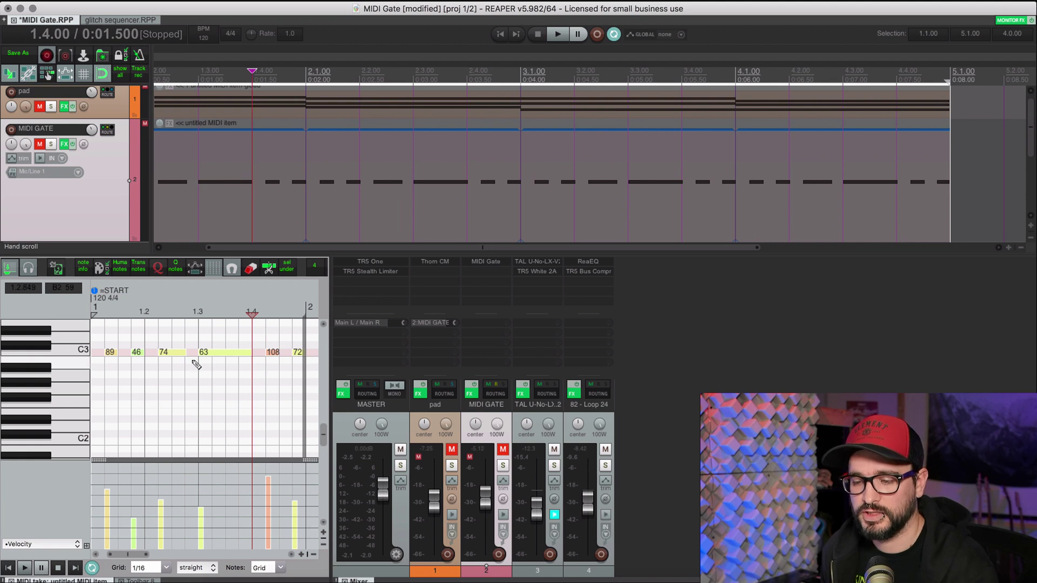
# - Close the MIDI editor, unmute the pad and MIDI GATE tracks, and clear the selection
pyautogui.press('Escape')
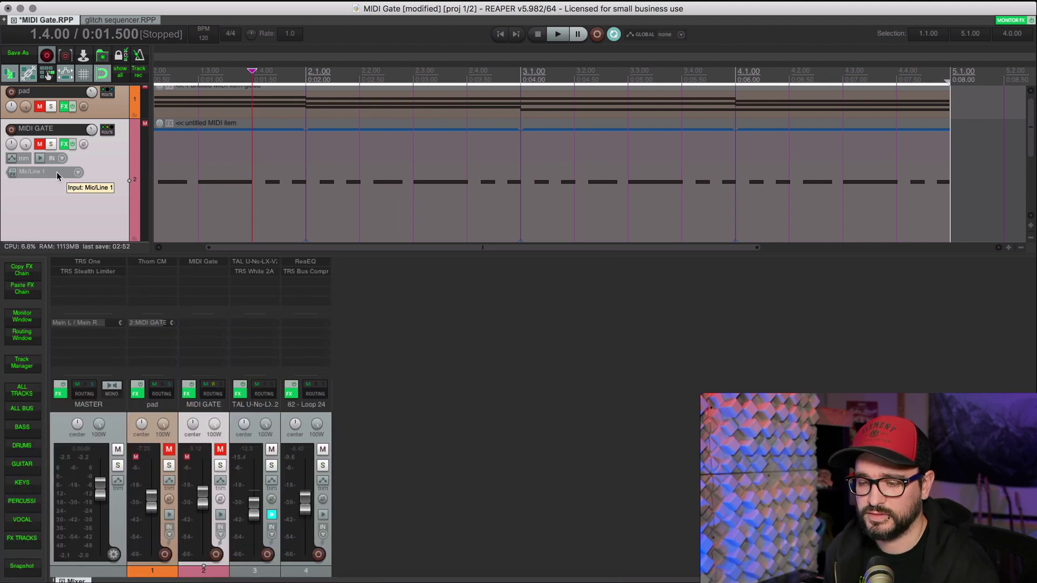
pyautogui.click(41, 144)
pyautogui.click(40, 106)
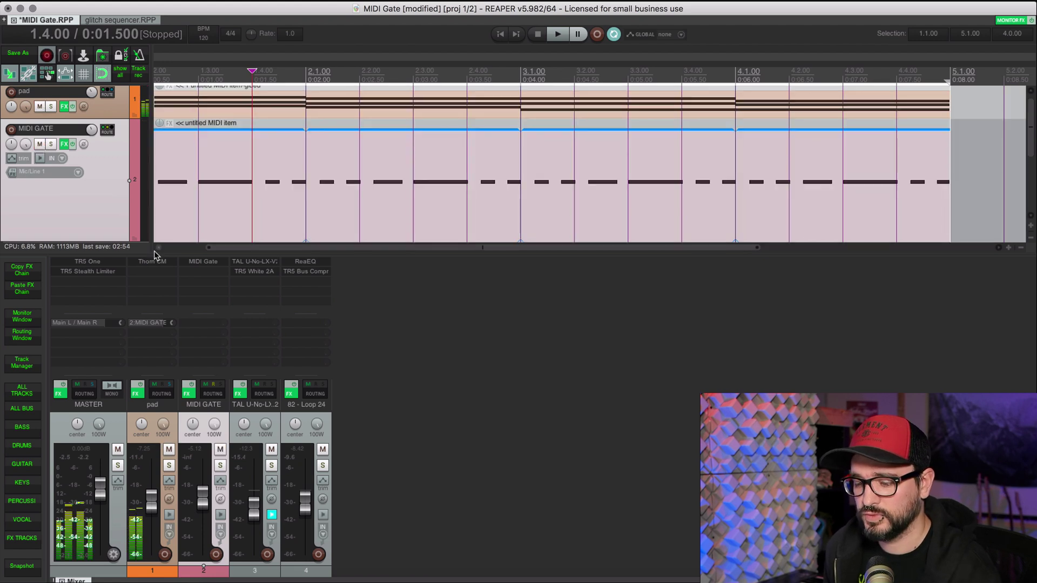
pyautogui.click(398, 220)
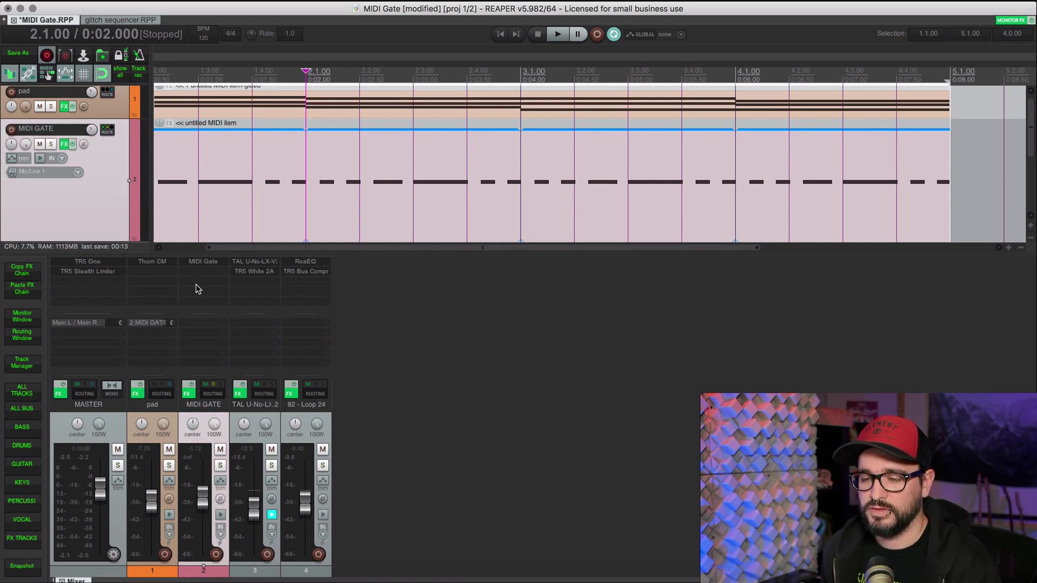
# - Open the pad's Thorn CM synth and MIDI Gate windows side by side to review them
pyautogui.click(161, 262)
pyautogui.click(203, 262)
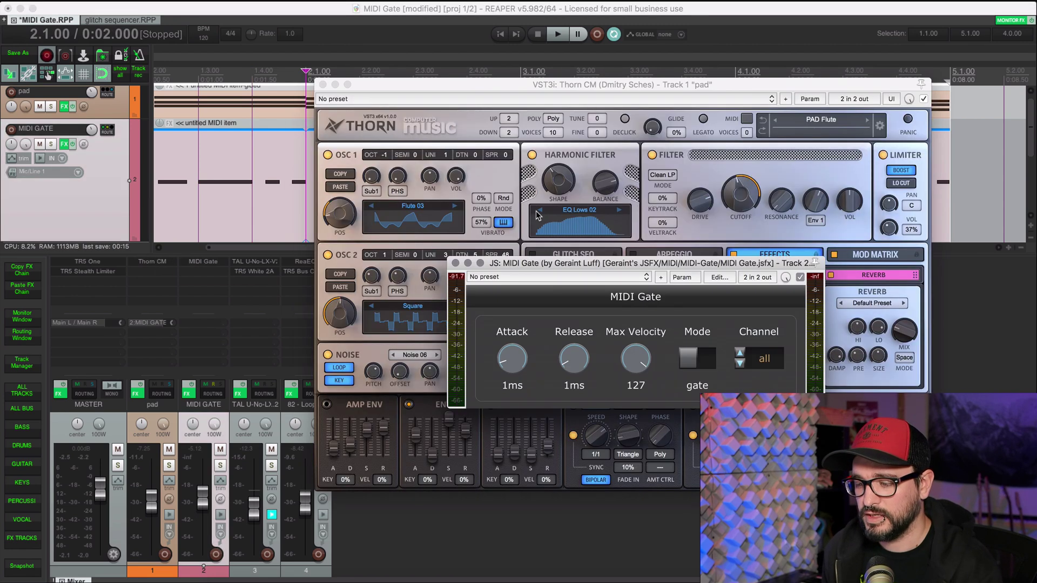
pyautogui.moveTo(586, 305); pyautogui.dragTo(390, 167)
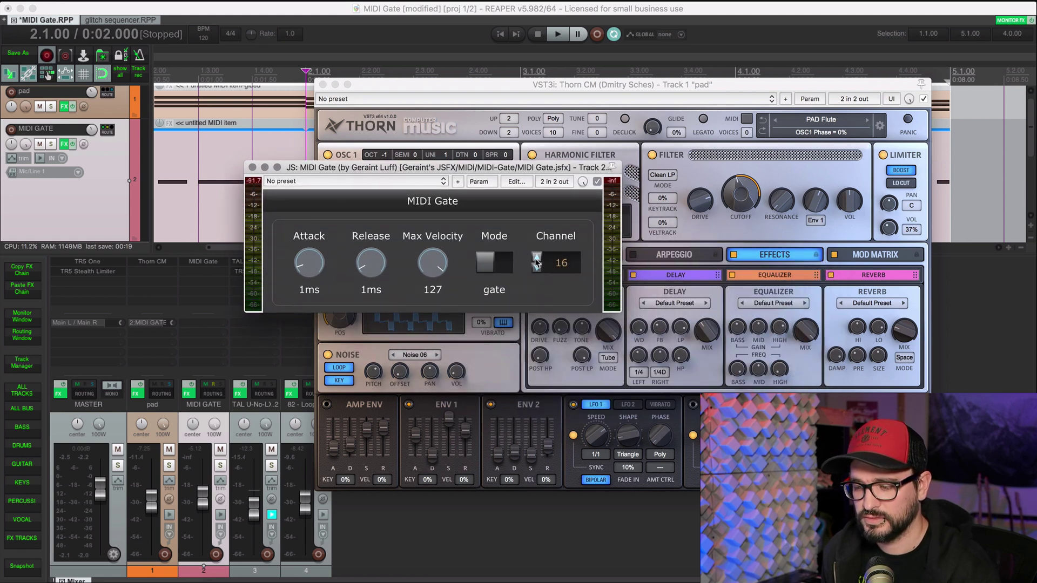
pyautogui.click(468, 136)
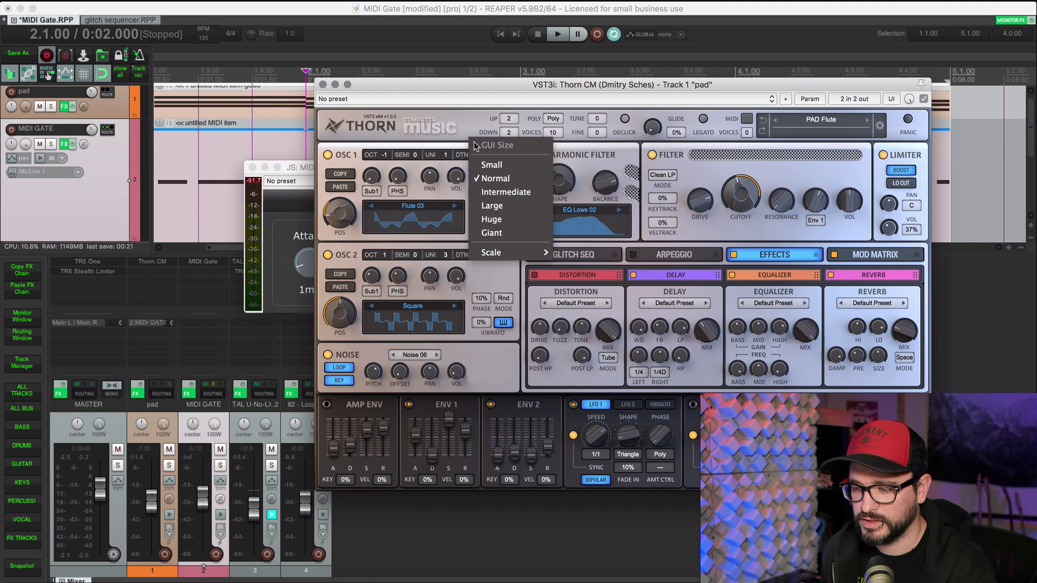
pyautogui.click(686, 155)
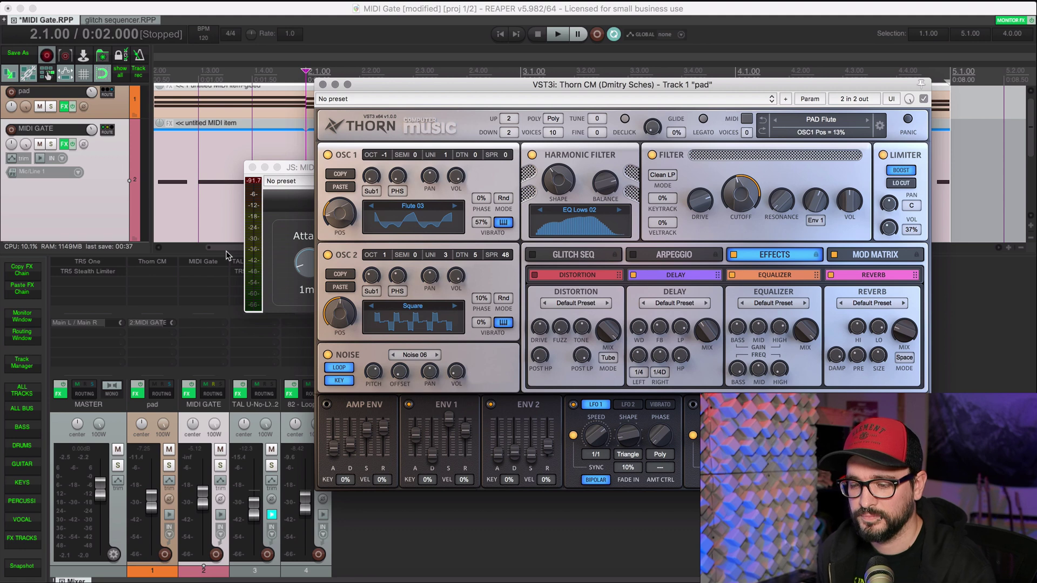
# - Close the MIDI Gate window and switch to the glitch sequencer.RPP project
pyautogui.click(258, 239)
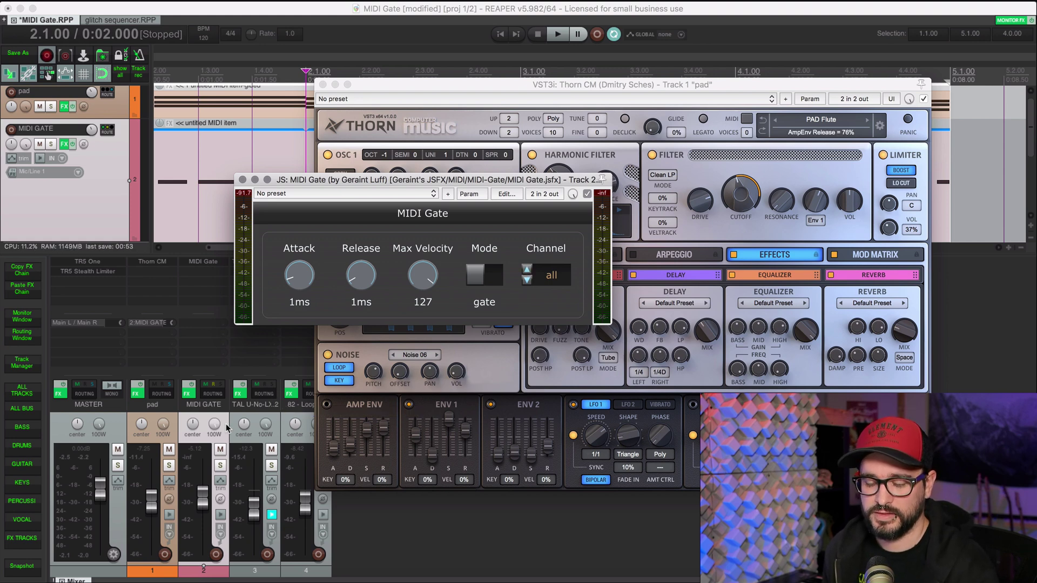
pyautogui.click(242, 180)
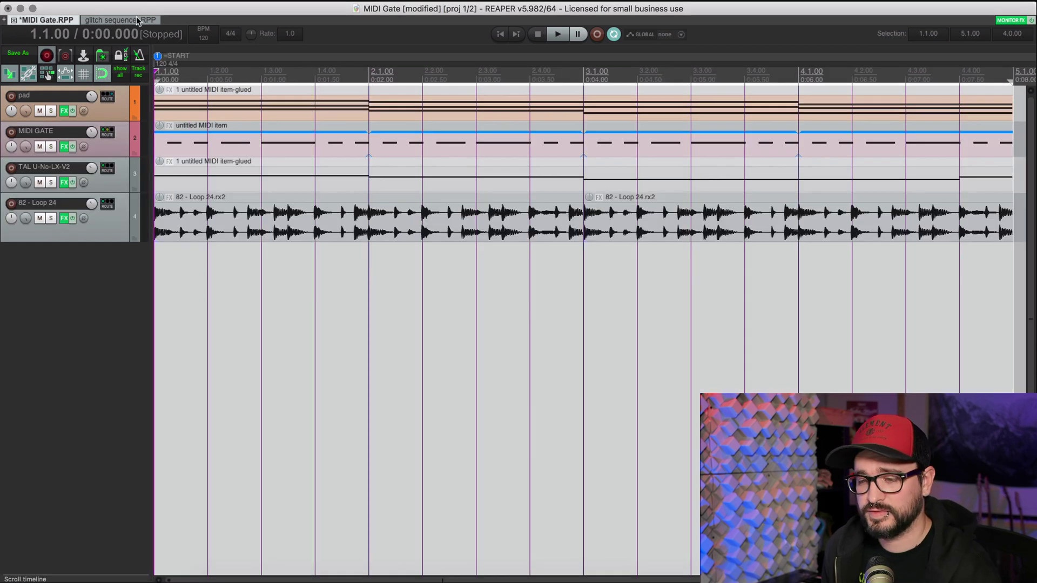
pyautogui.click(136, 19)
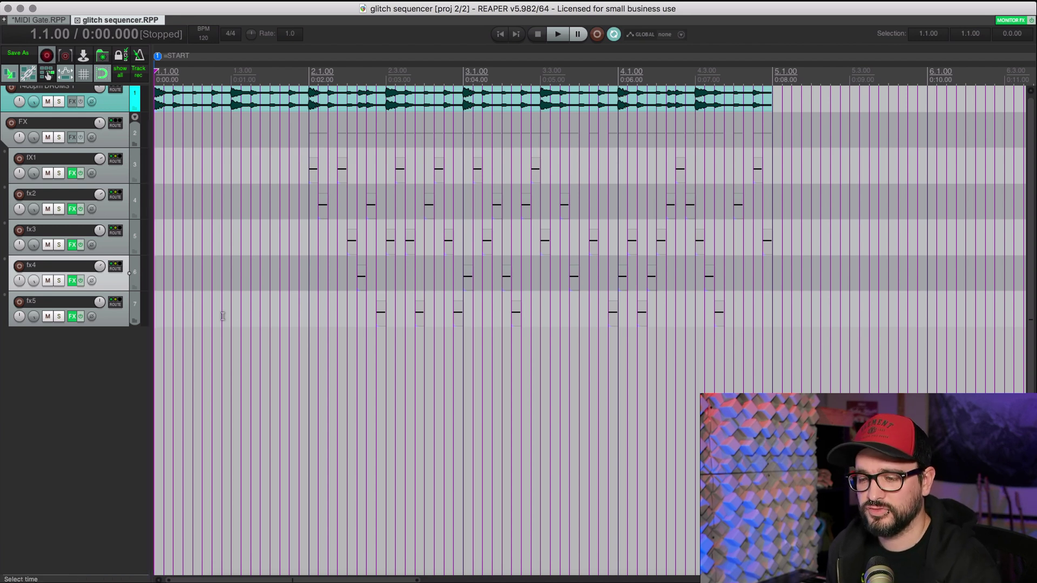
# - Save the glitch sequencer project and inspect fX1's MIDI Gate settings in the mixer
pyautogui.press('super+s')
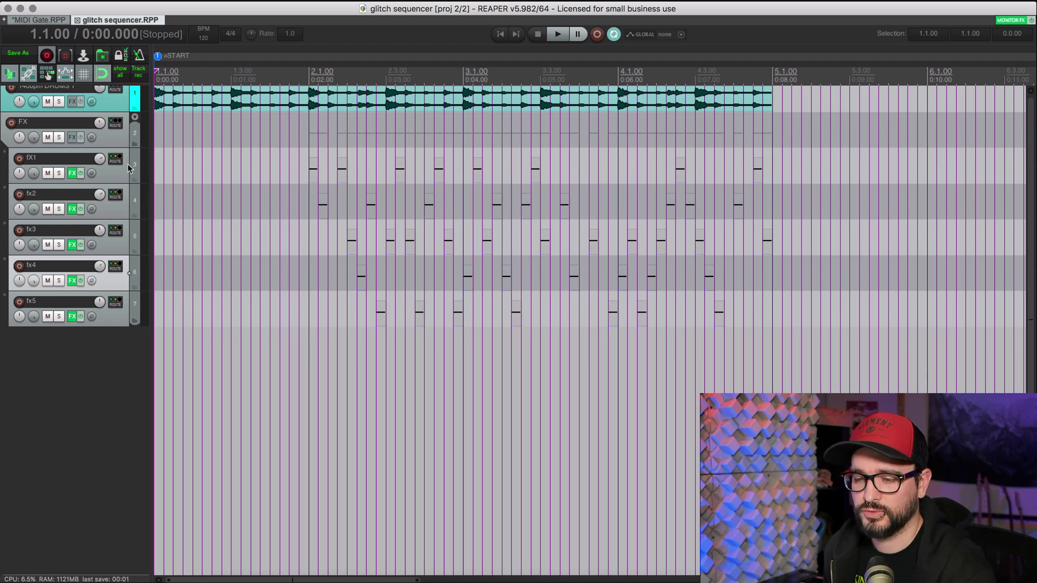
pyautogui.press('super+m')
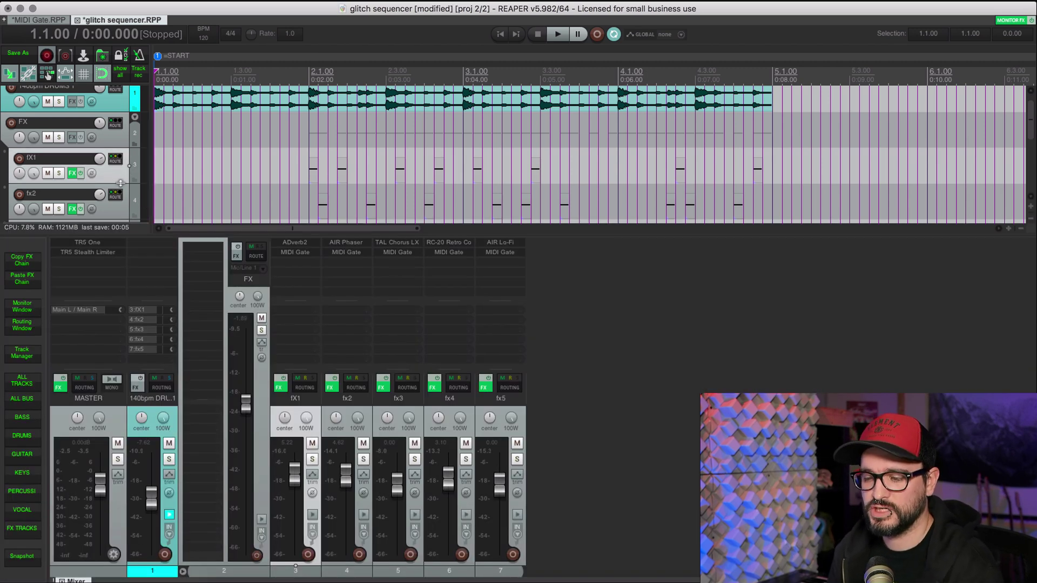
pyautogui.click(295, 252)
pyautogui.click(295, 252)
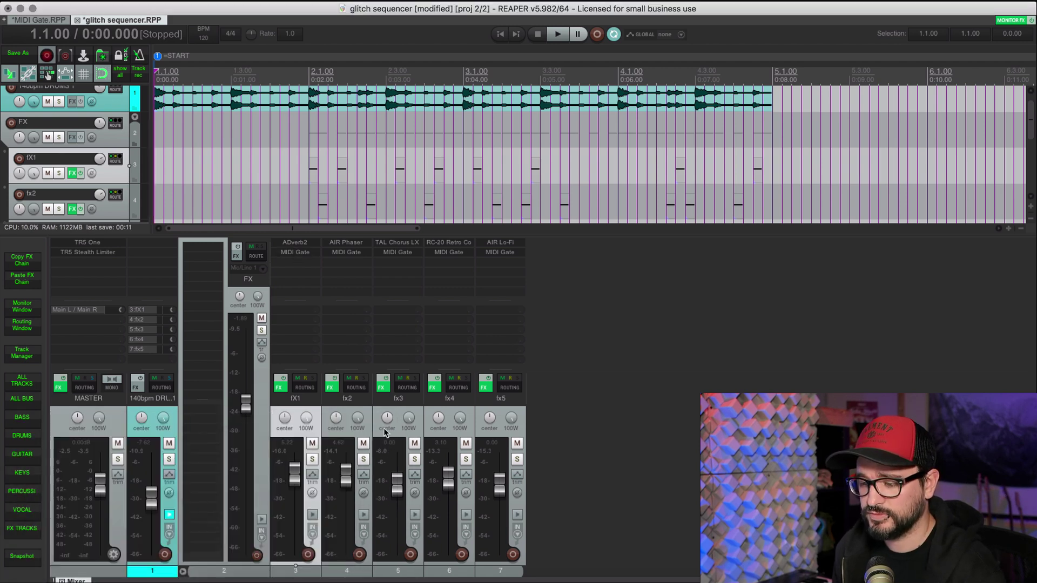
pyautogui.click(303, 258)
pyautogui.moveTo(303, 423); pyautogui.dragTo(390, 253)
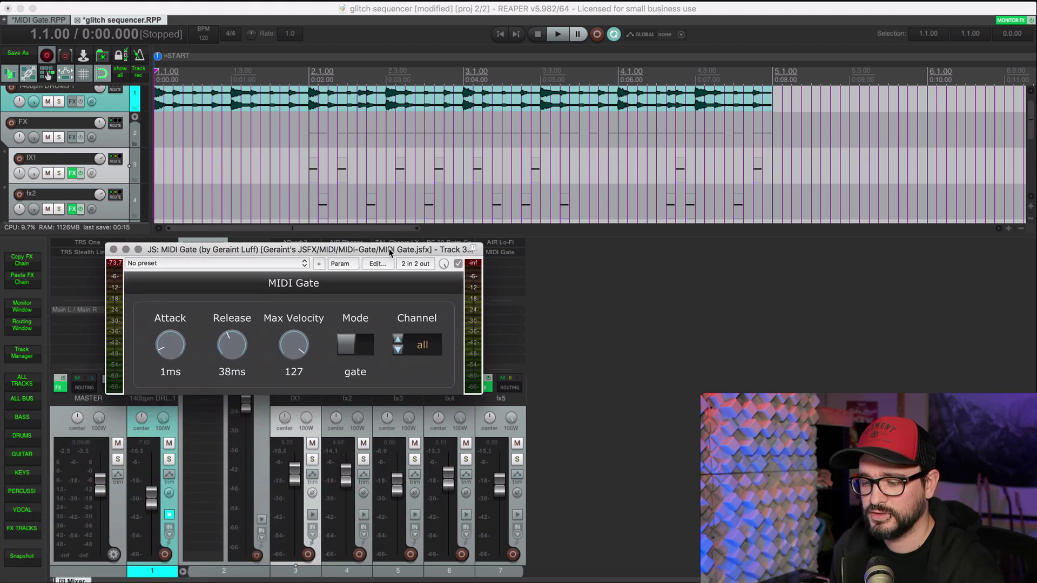
pyautogui.click(114, 250)
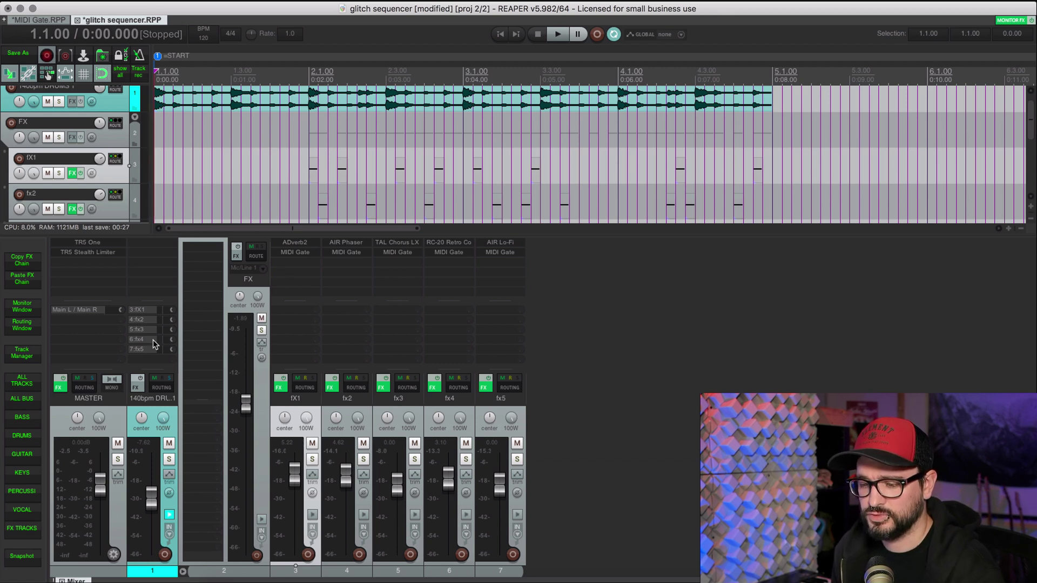
# - Select the 140bpm DRUMS 1 track and the fx1–fx5 effect tracks, then clear the selection
pyautogui.click(152, 411)
pyautogui.click(296, 414)
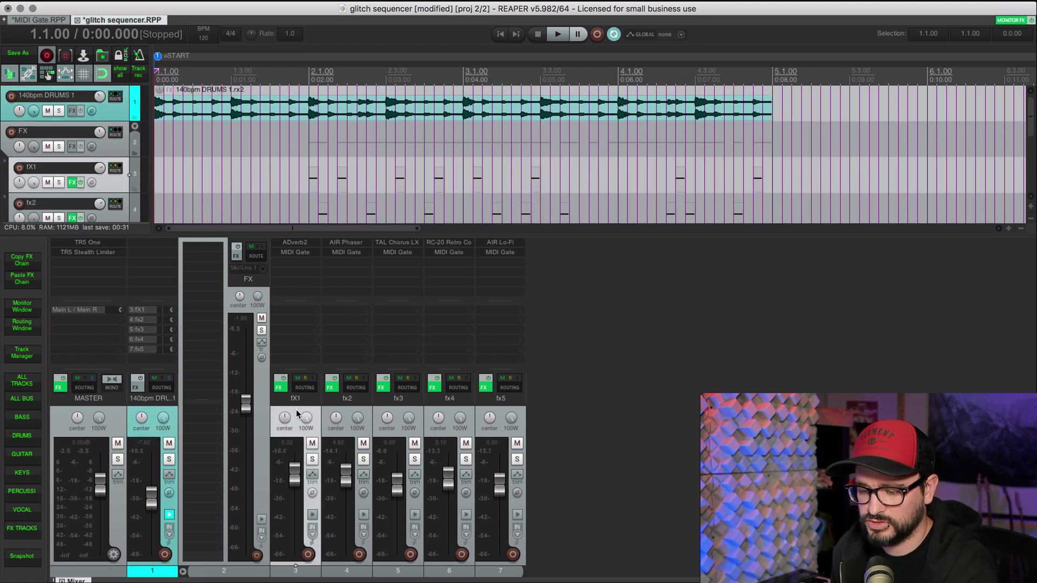
pyautogui.click(501, 411)
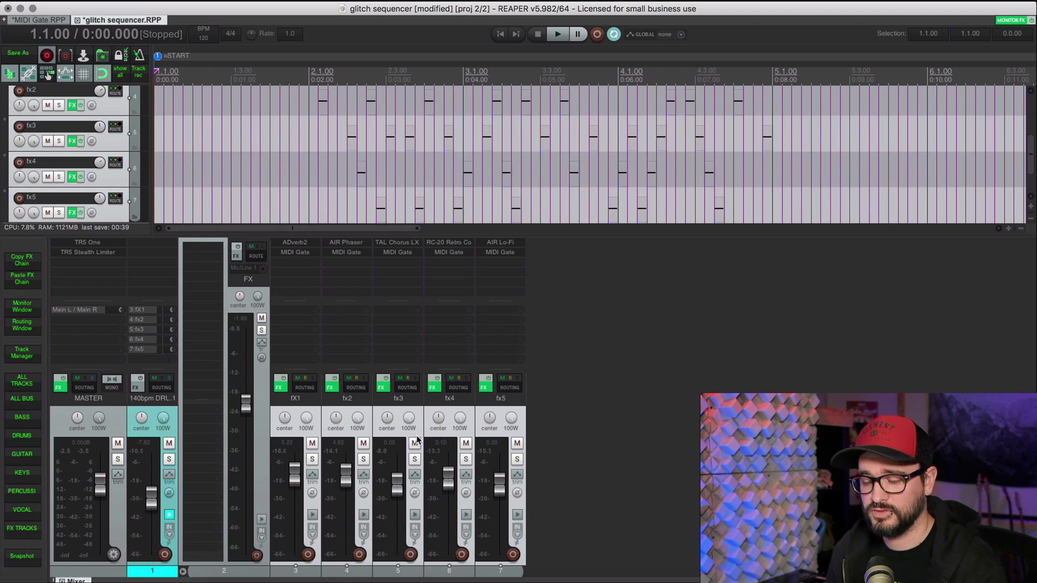
pyautogui.click(682, 391)
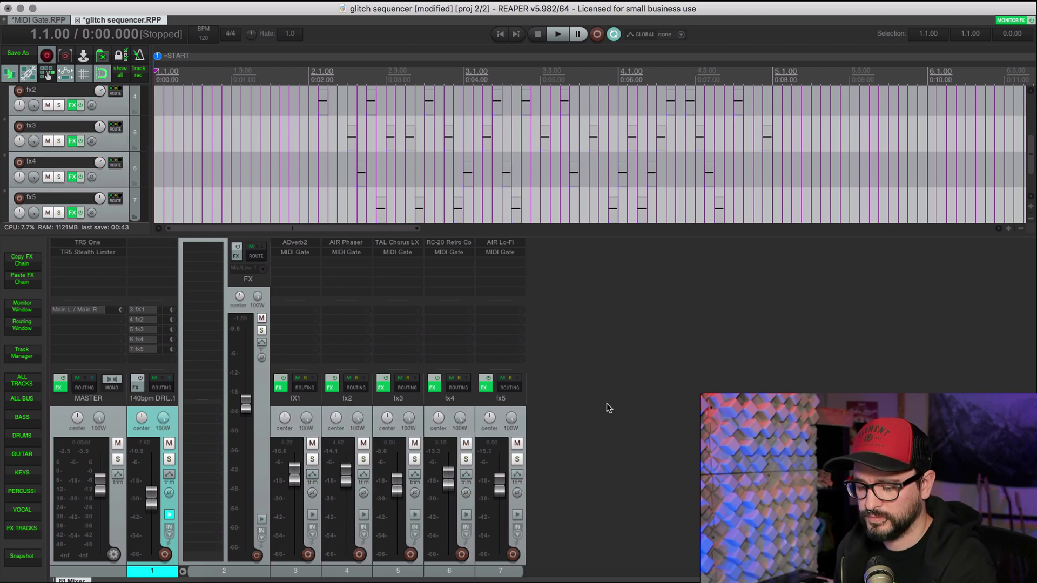
# - Hide the mixer and set a time selection from bar 1 to bar 5
pyautogui.press('super+m')
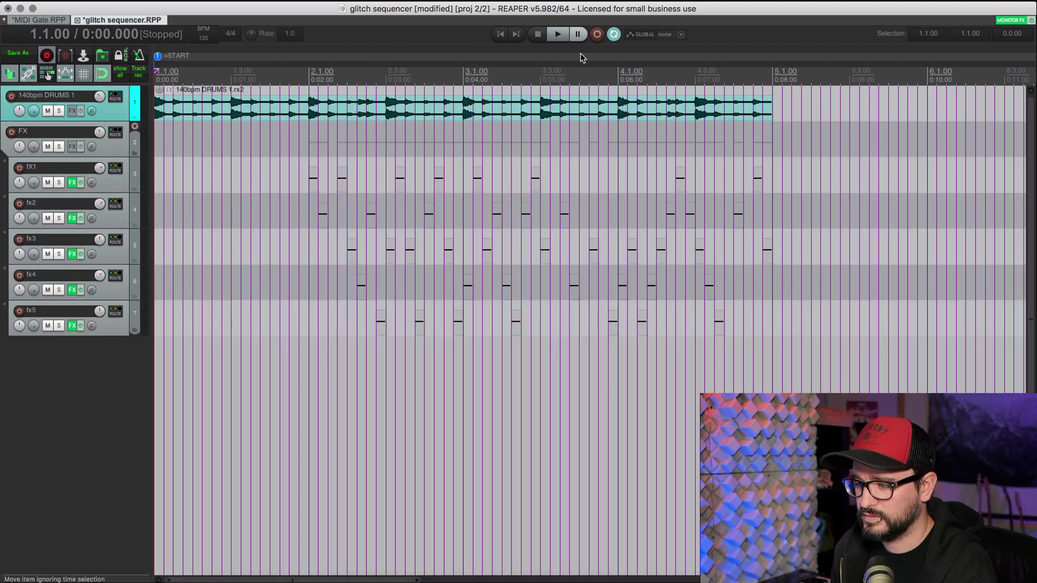
pyautogui.click(314, 184)
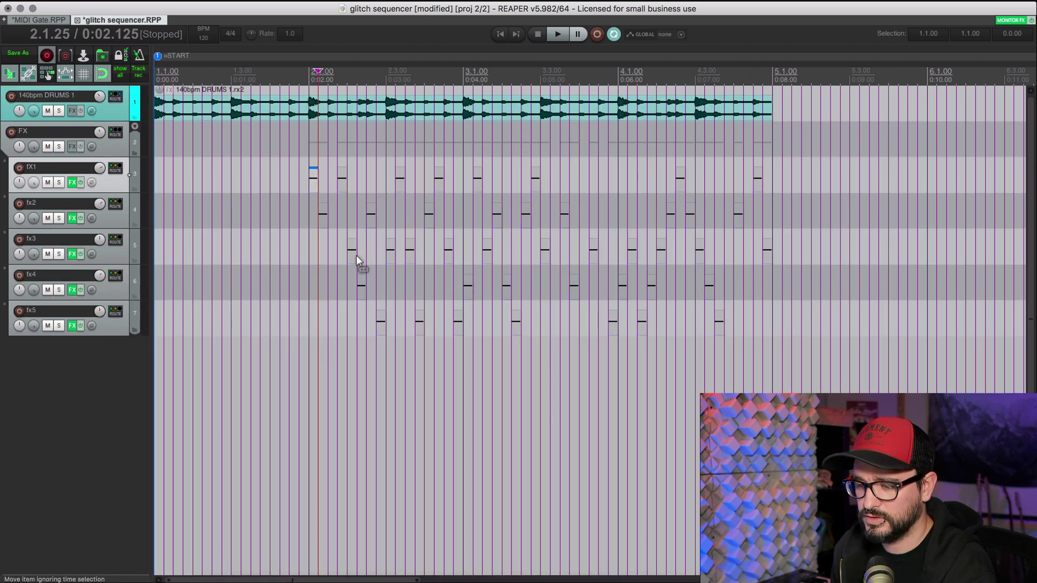
pyautogui.scroll(3, 356, 255)
pyautogui.scroll(-1, 696, 324)
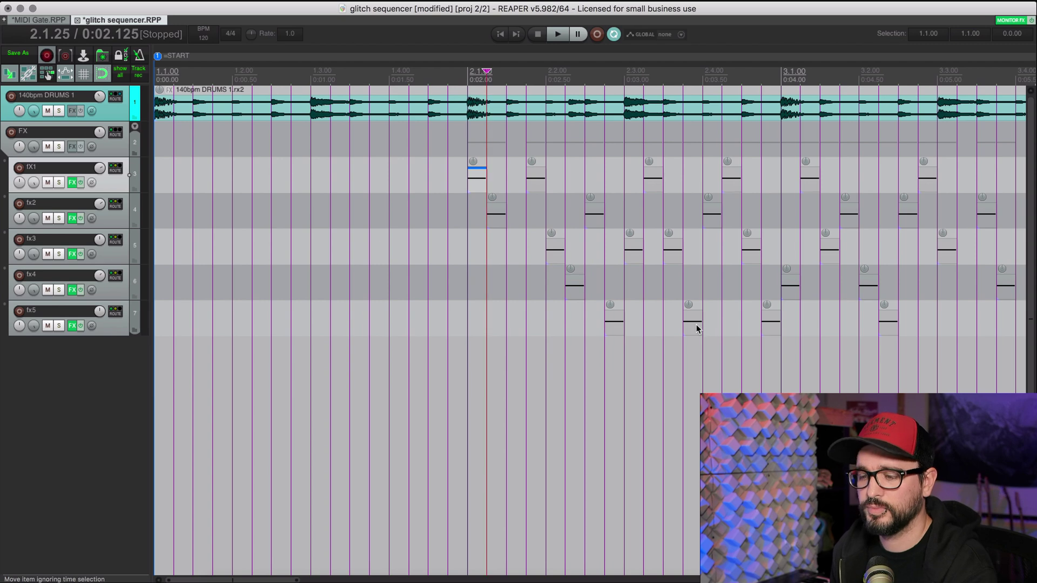
pyautogui.scroll(-4, 676, 371)
pyautogui.scroll(2, 674, 358)
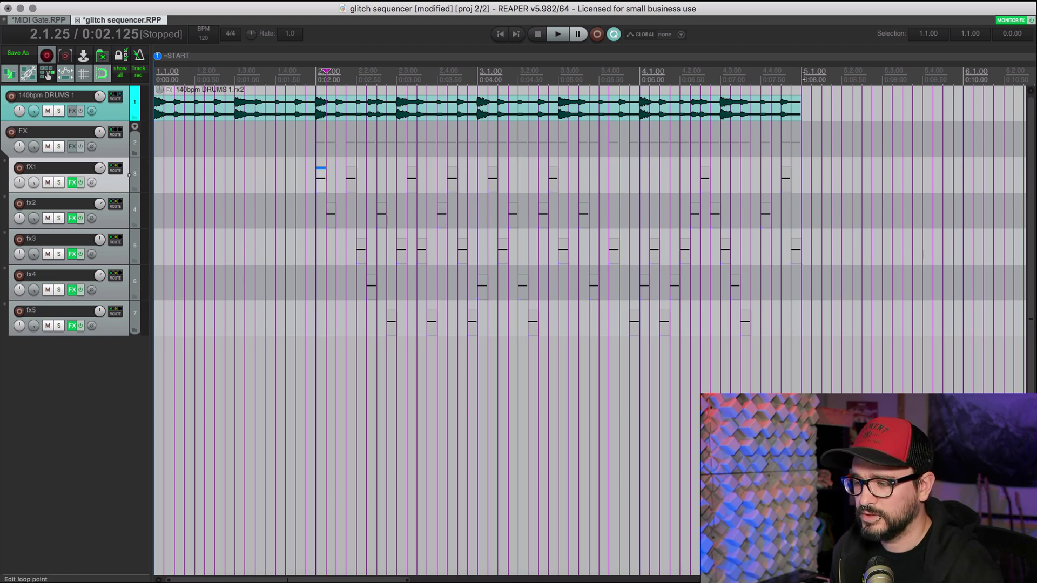
pyautogui.moveTo(803, 75); pyautogui.dragTo(157, 76)
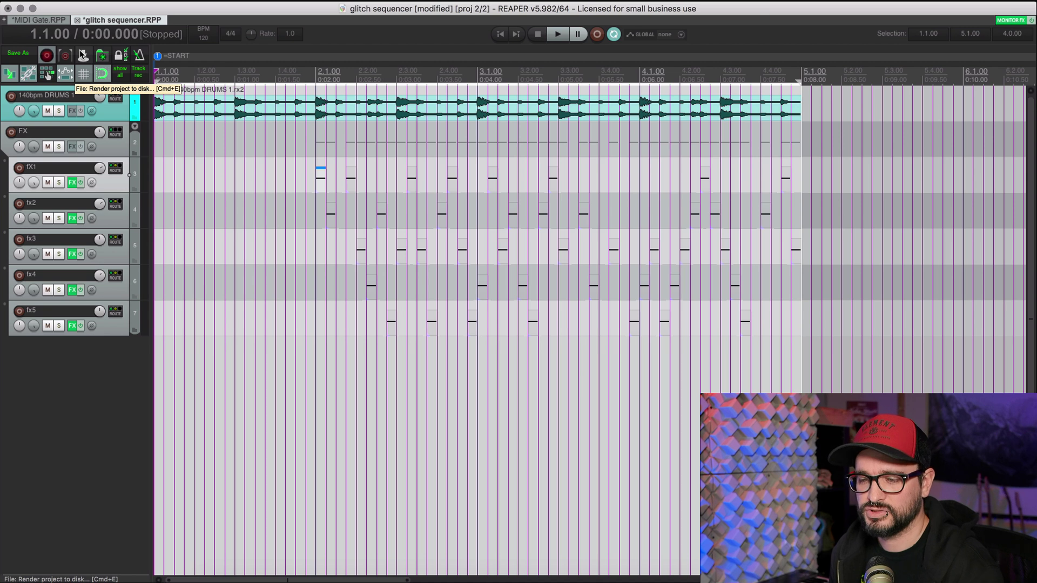
# - Play the sequence, stop, then play it again from bar 2
pyautogui.press('space')
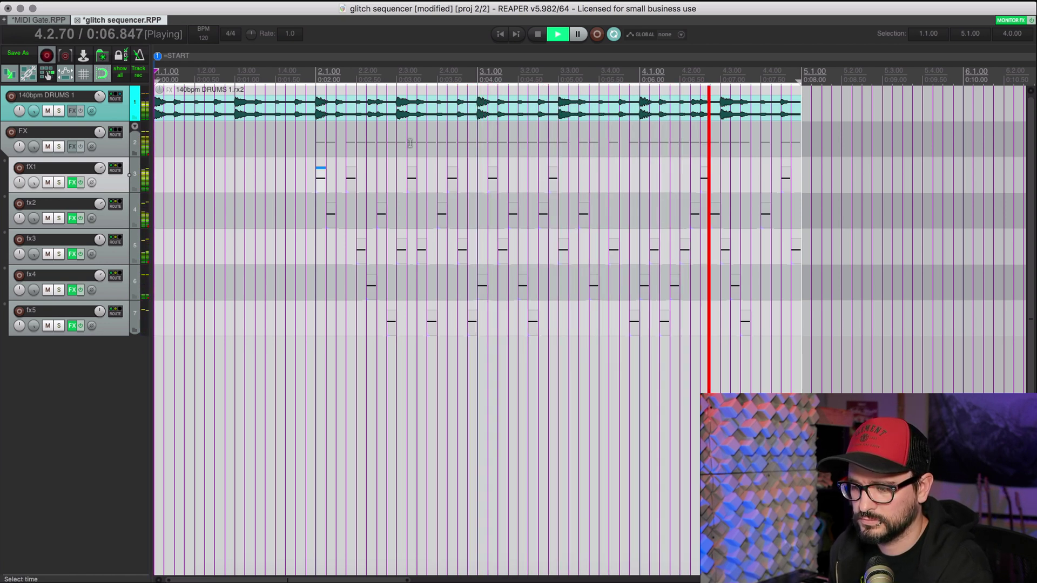
pyautogui.press('space')
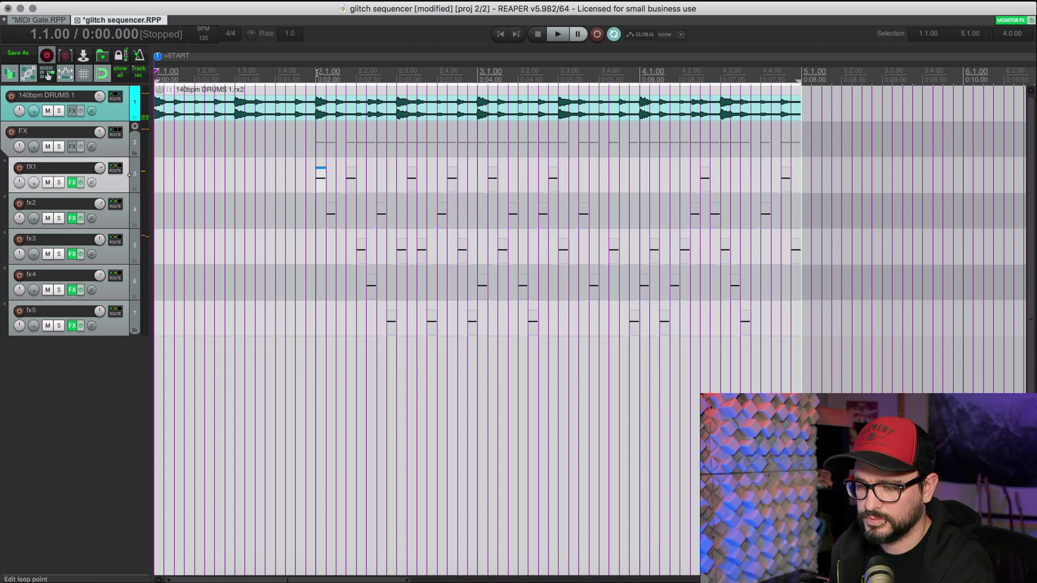
pyautogui.click(316, 75)
pyautogui.moveTo(115, 97)
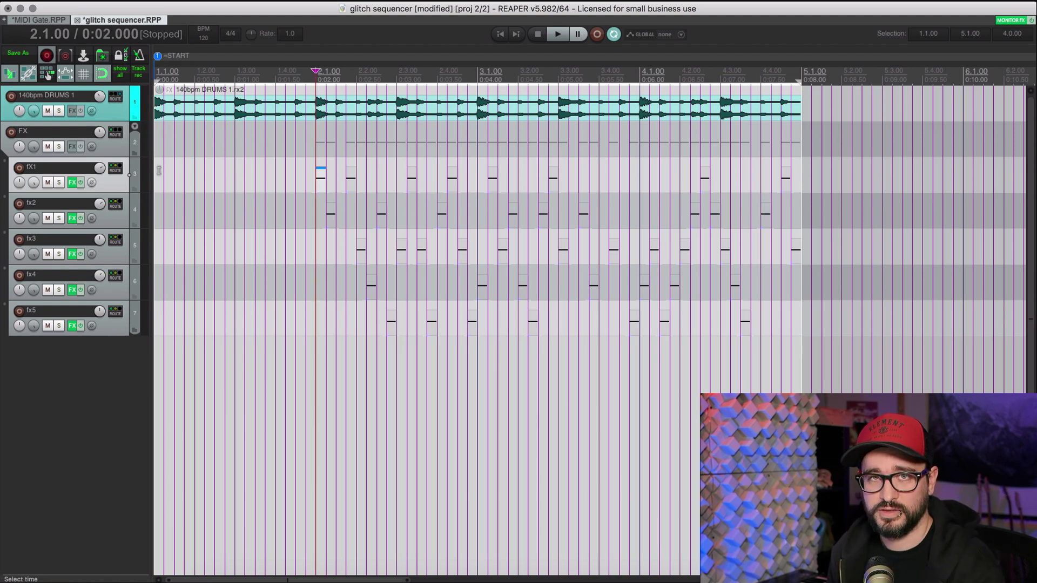
pyautogui.press('space')
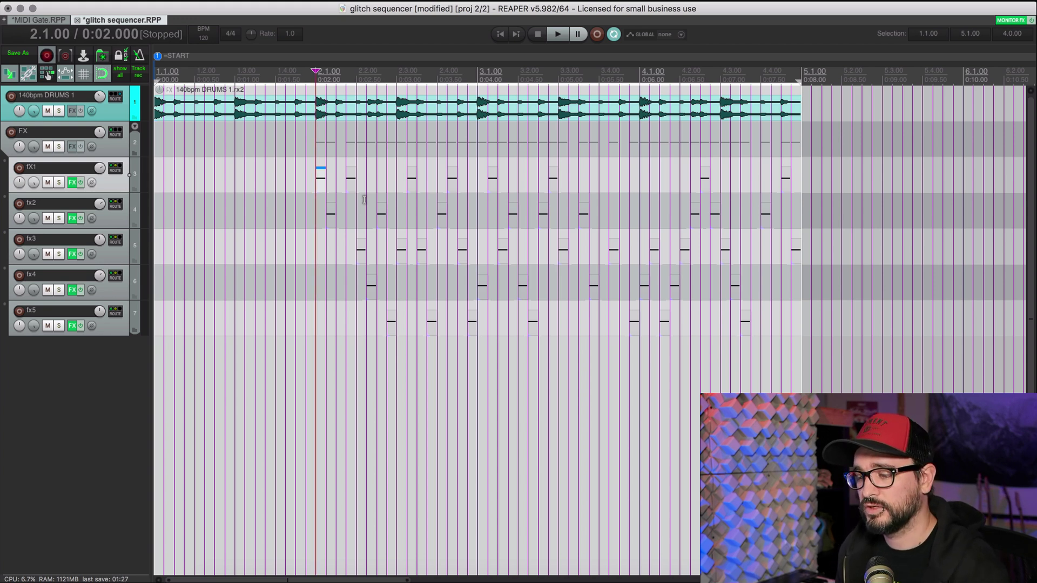
# - Select the fX1 Gate Trigger item at 2.1.00
pyautogui.click(276, 224)
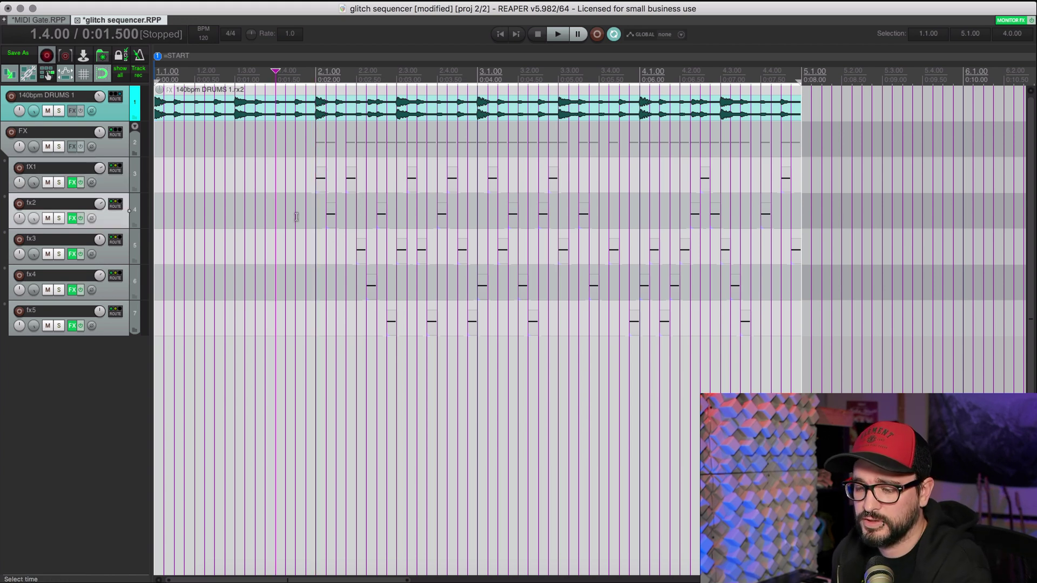
pyautogui.click(315, 178)
pyautogui.scroll(8, 321, 259)
pyautogui.scroll(-3, 540, 227)
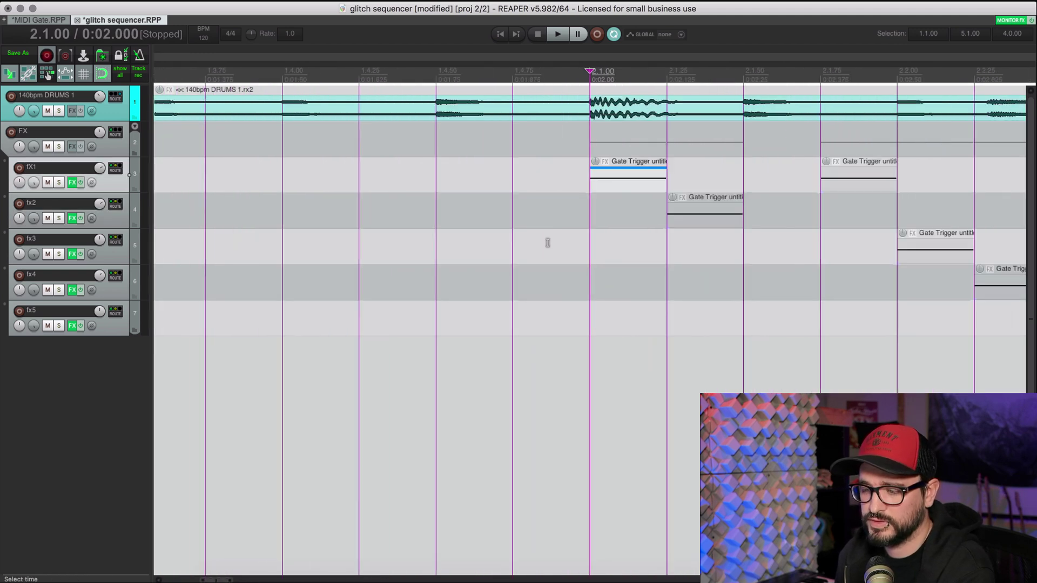
pyautogui.click(367, 213)
pyautogui.click(595, 188)
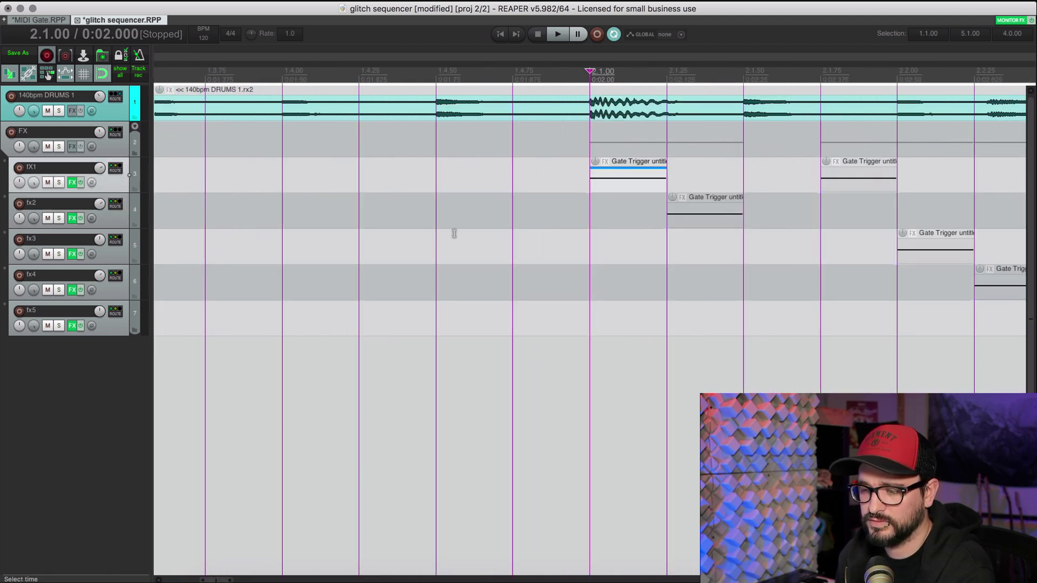
# - Add Gate Trigger copies on fx2, fx3 and fx4 at 1.4.25, 1.4.50, 1.4.75 and play from 1.4.25
pyautogui.click(365, 215)
pyautogui.click(455, 252)
pyautogui.moveTo(537, 287); pyautogui.dragTo(591, 288)
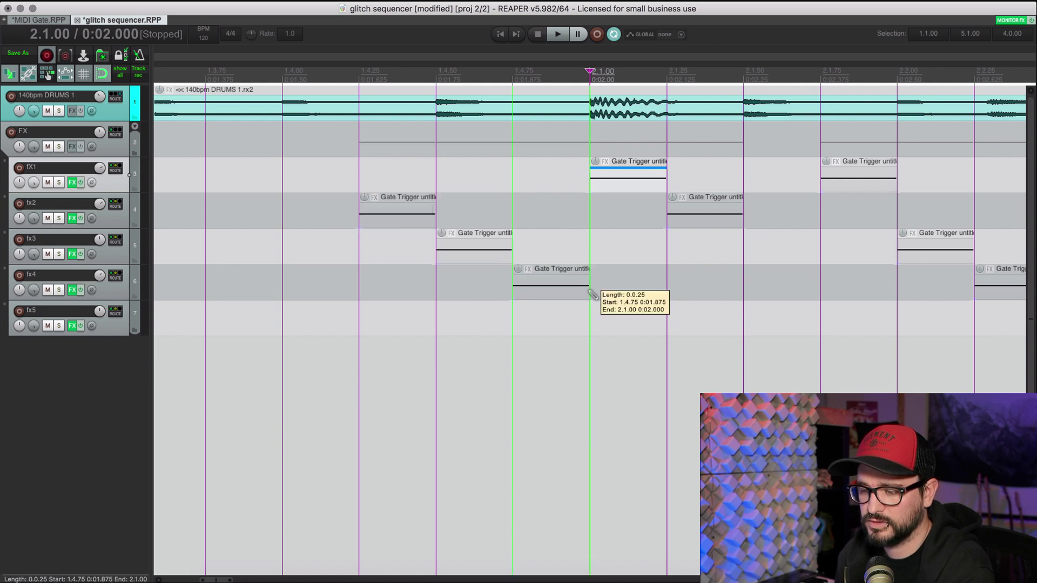
pyautogui.click(353, 80)
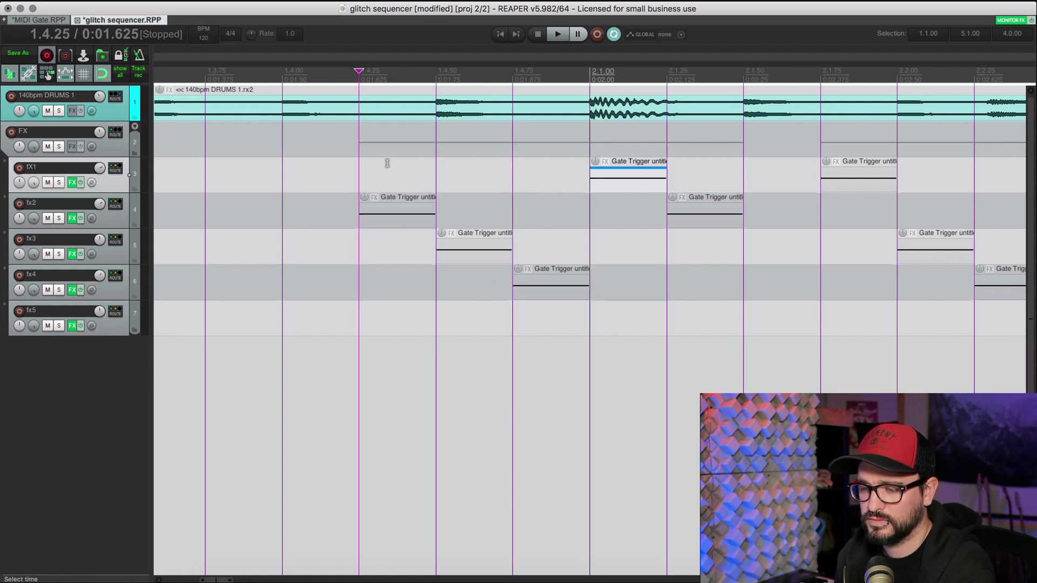
pyautogui.press('space')
pyautogui.scroll(-5, 480, 291)
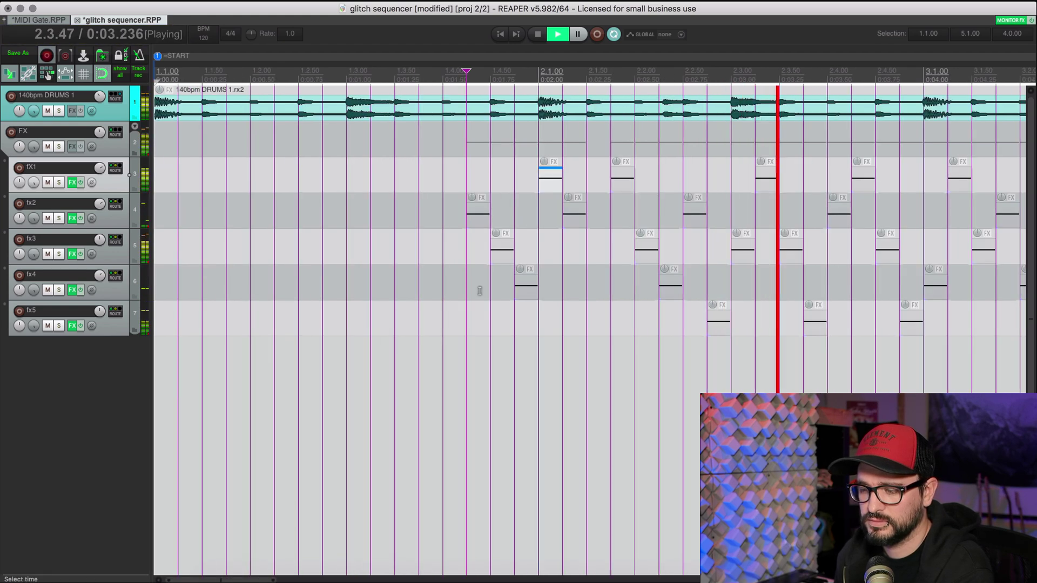